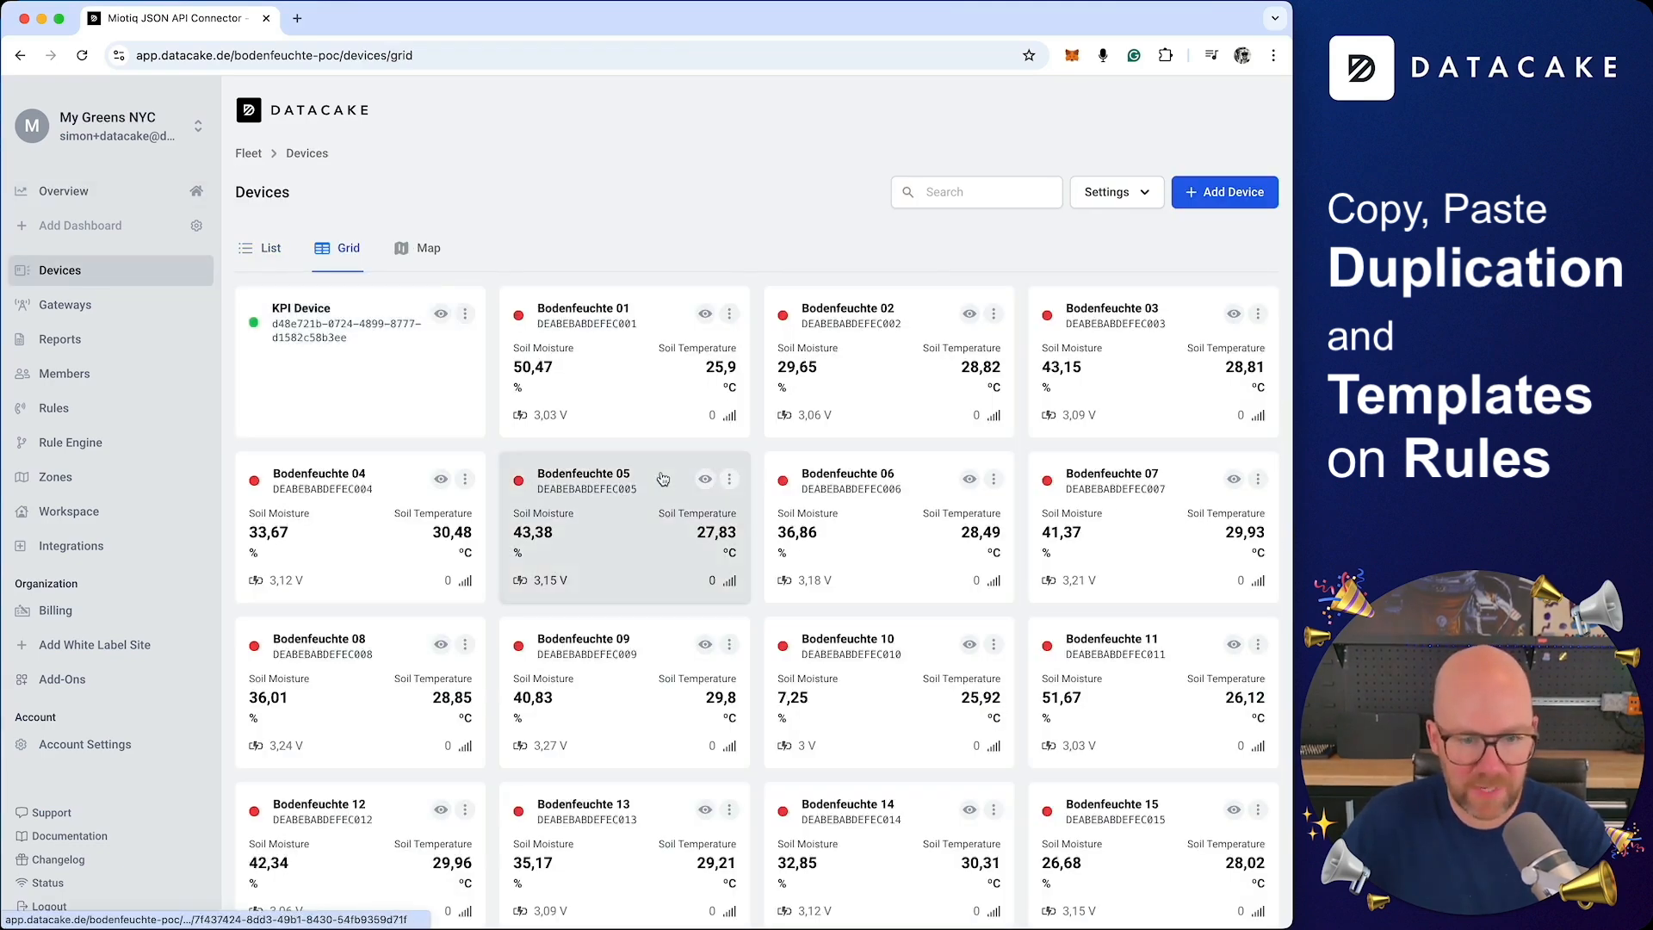
- Create a new rule in the Rule Engine and choose Dragino LSE01 Soil moisture & EC as its product
left_click(631, 419)
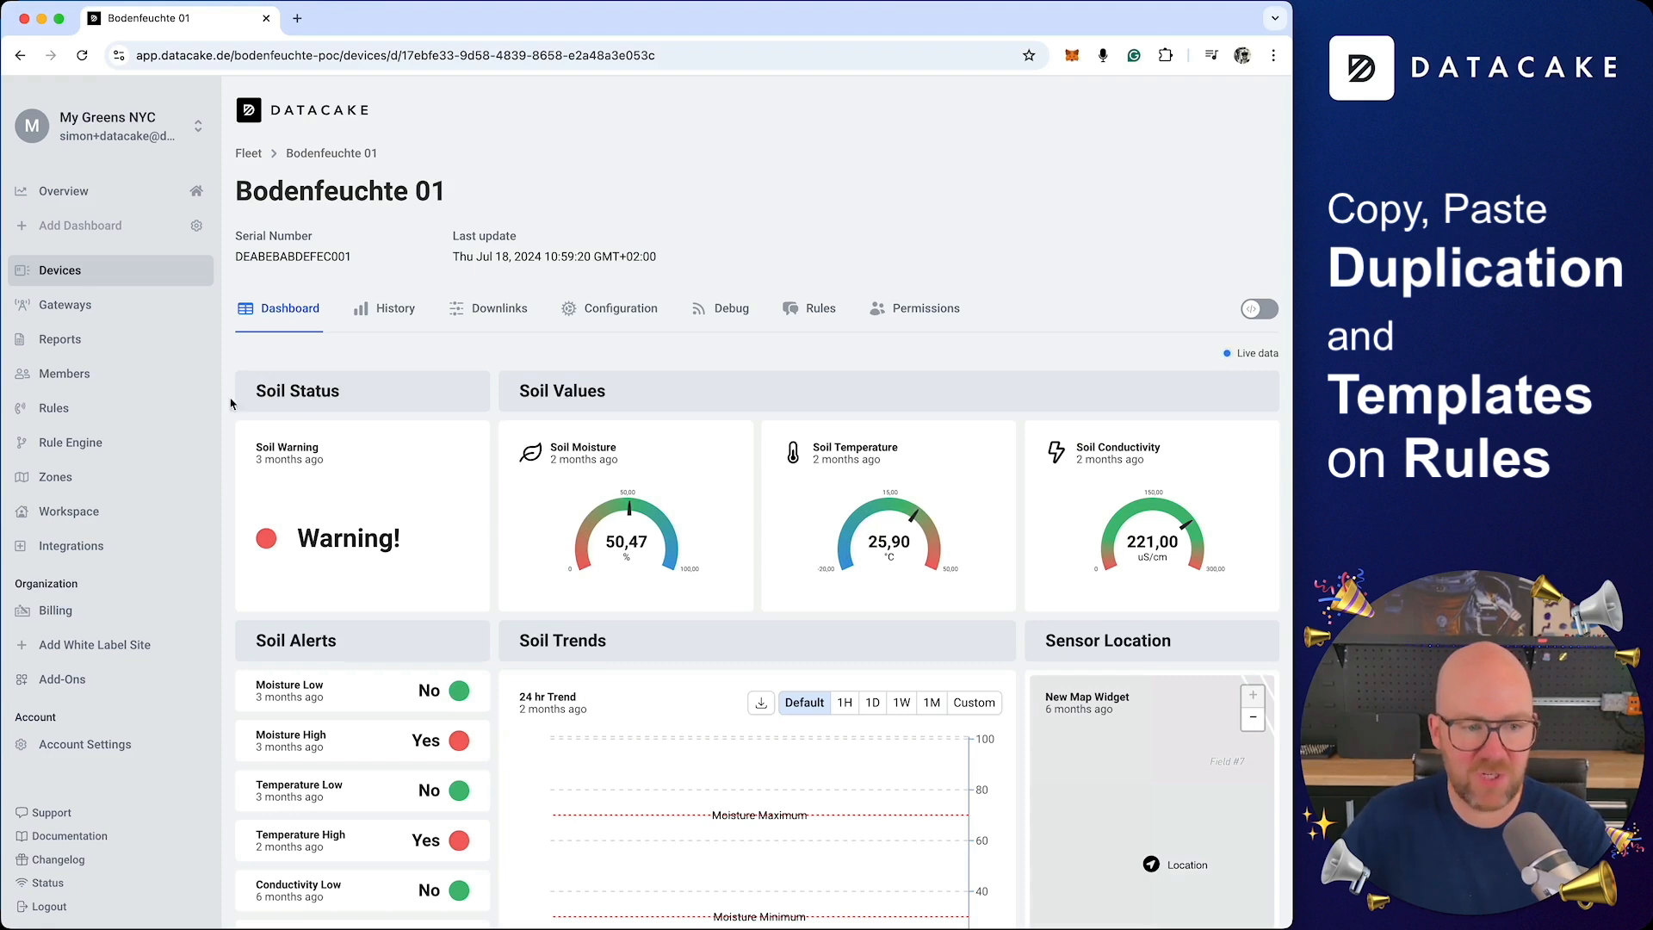
left_click(80, 444)
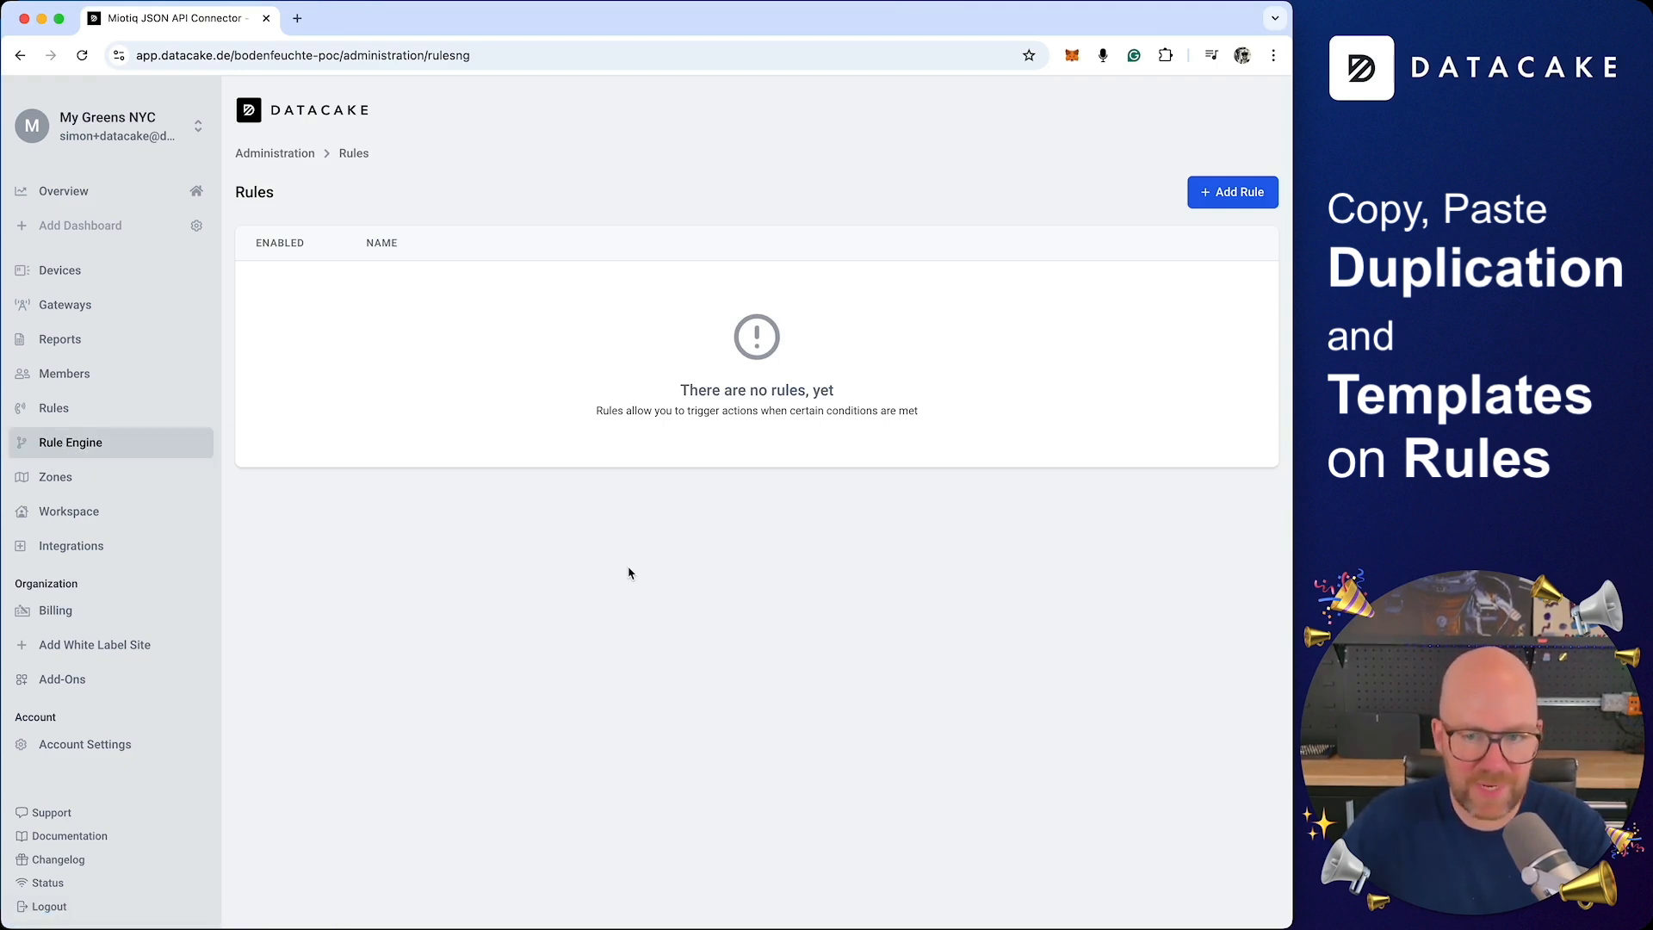
left_click(1226, 198)
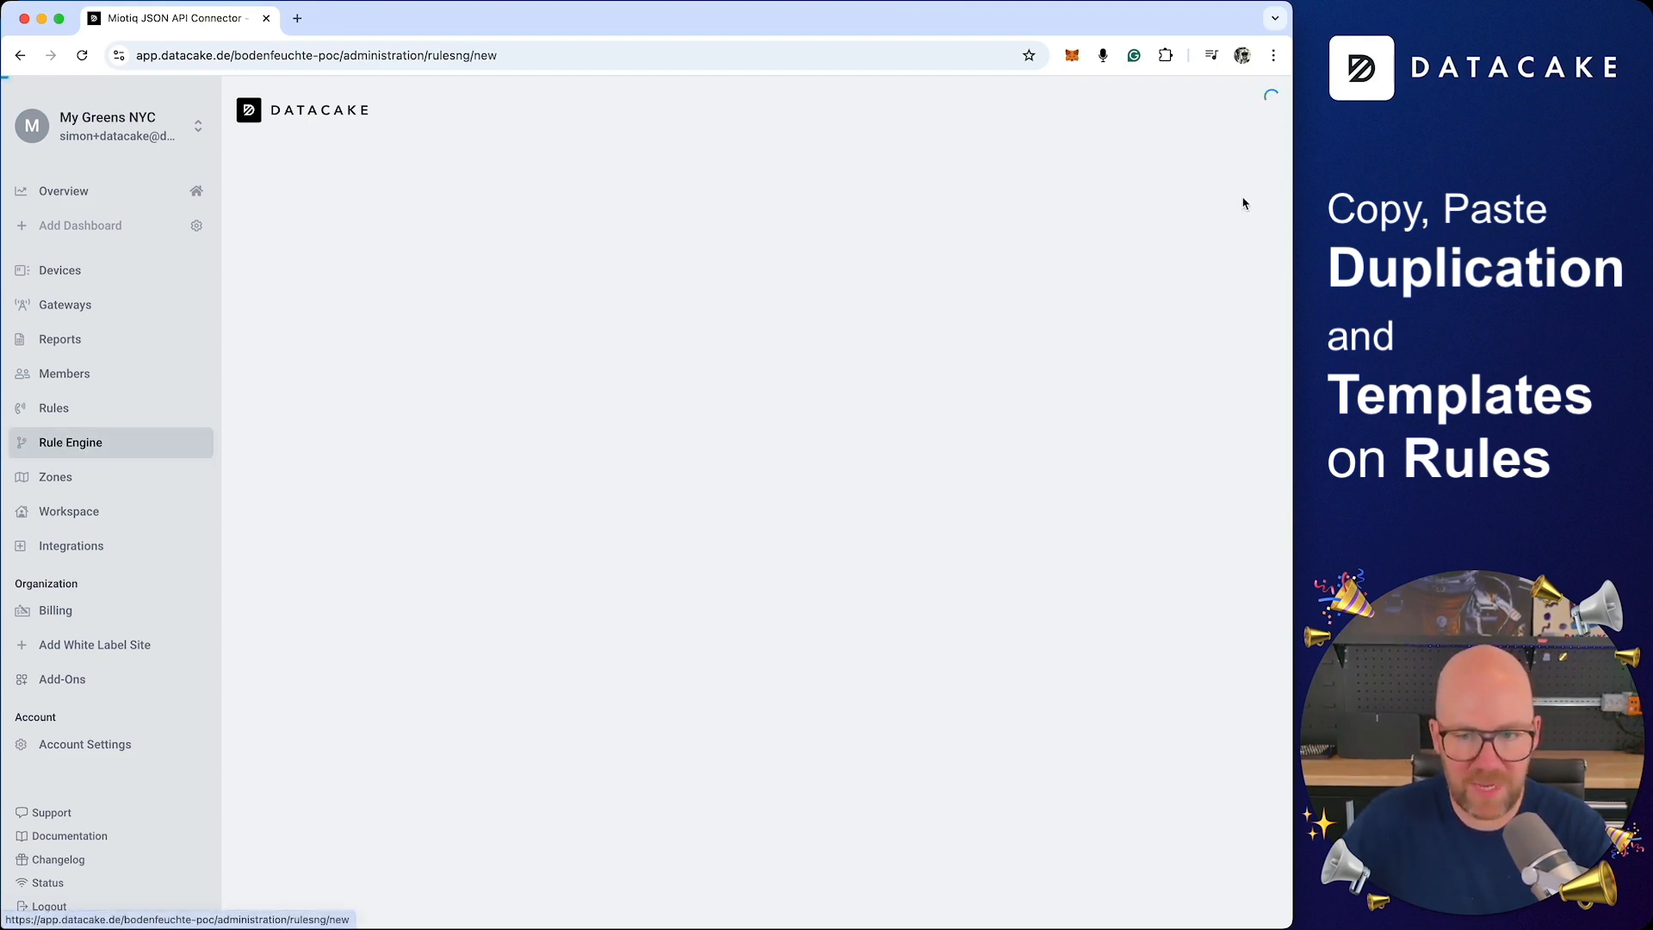
scroll(705, 668, "down", 2)
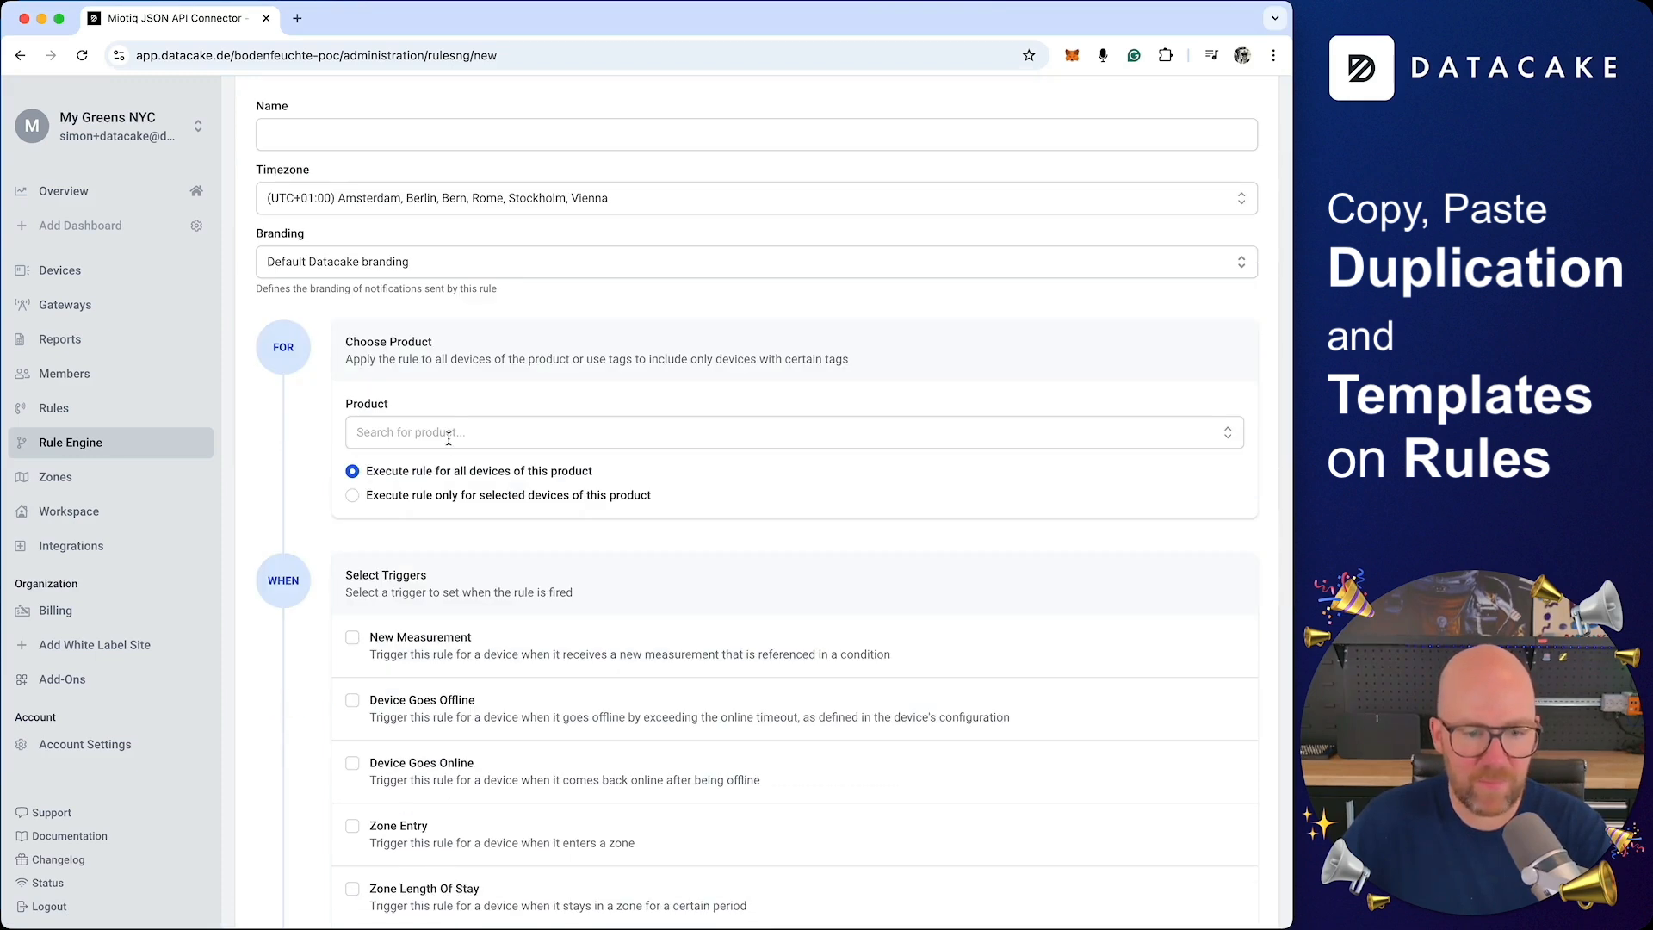
left_click(455, 438)
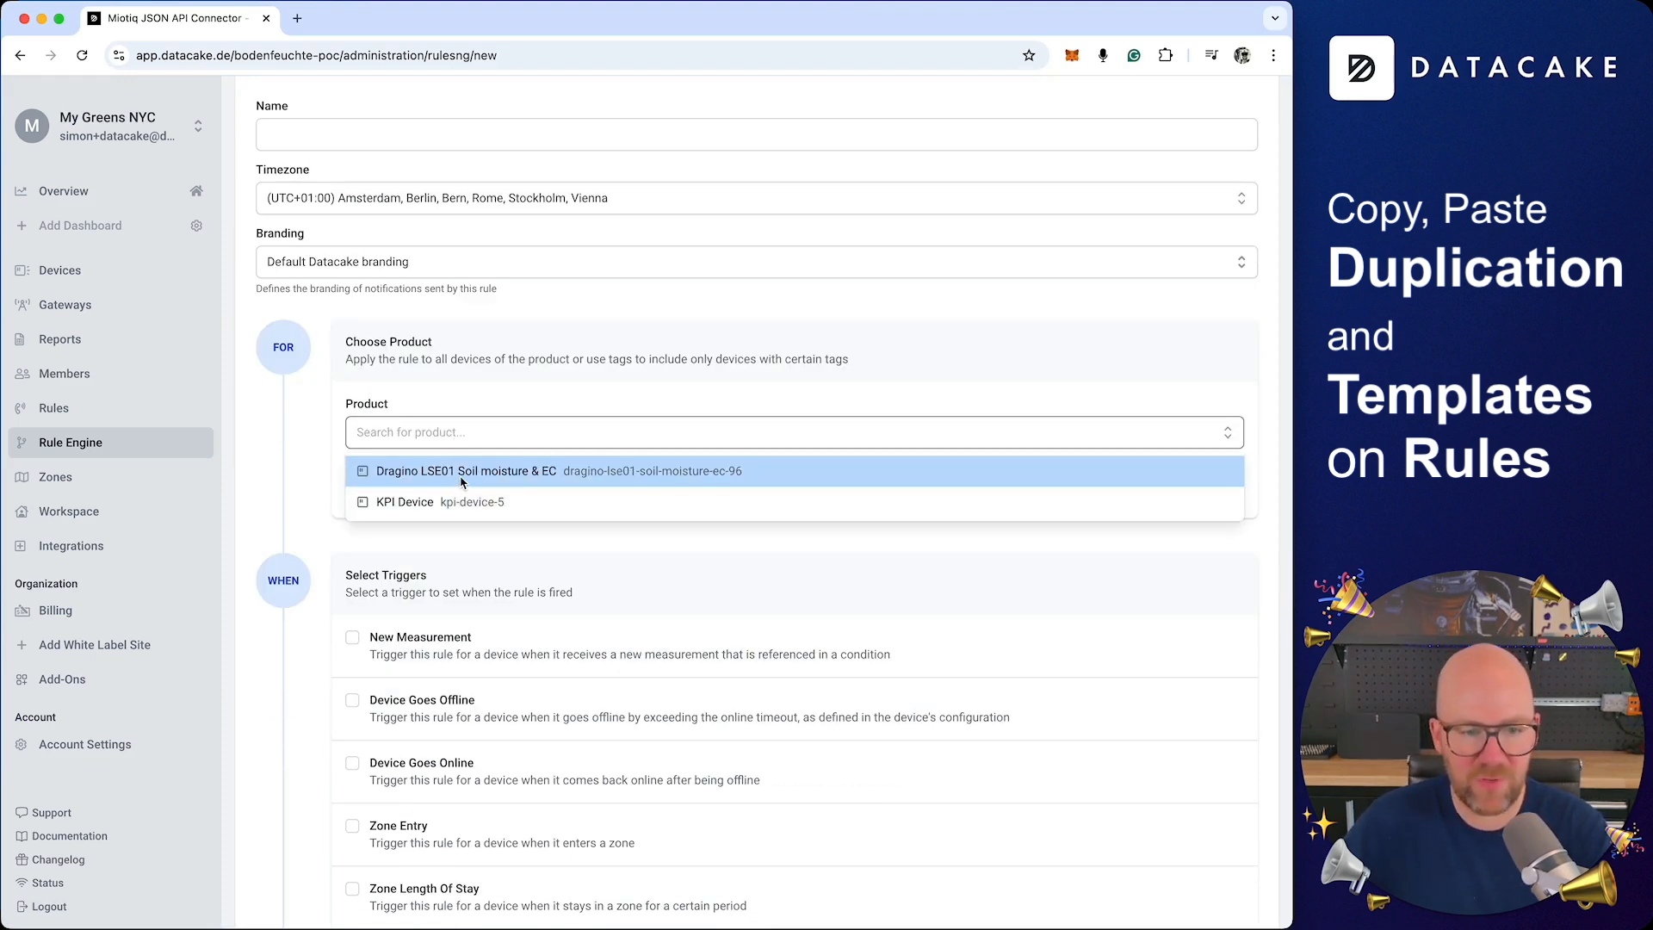
left_click(487, 479)
- Review the list of devices contained in the selected product and close it
left_click(443, 522)
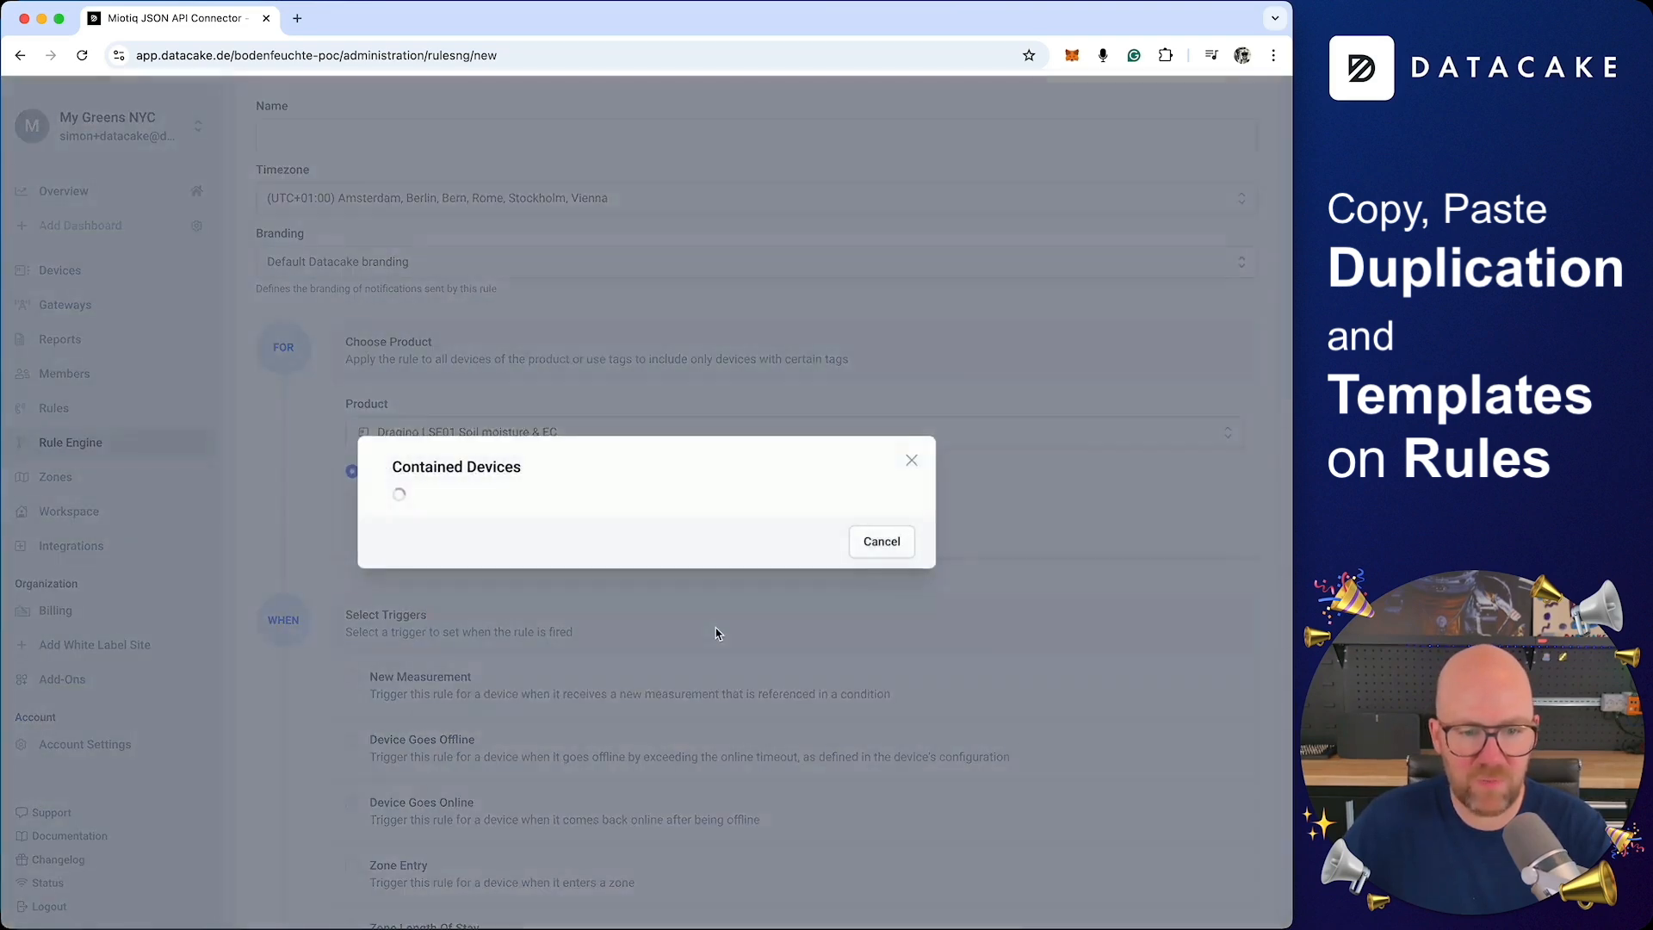
scroll(712, 594, "down", 15)
scroll(683, 760, "up", 15)
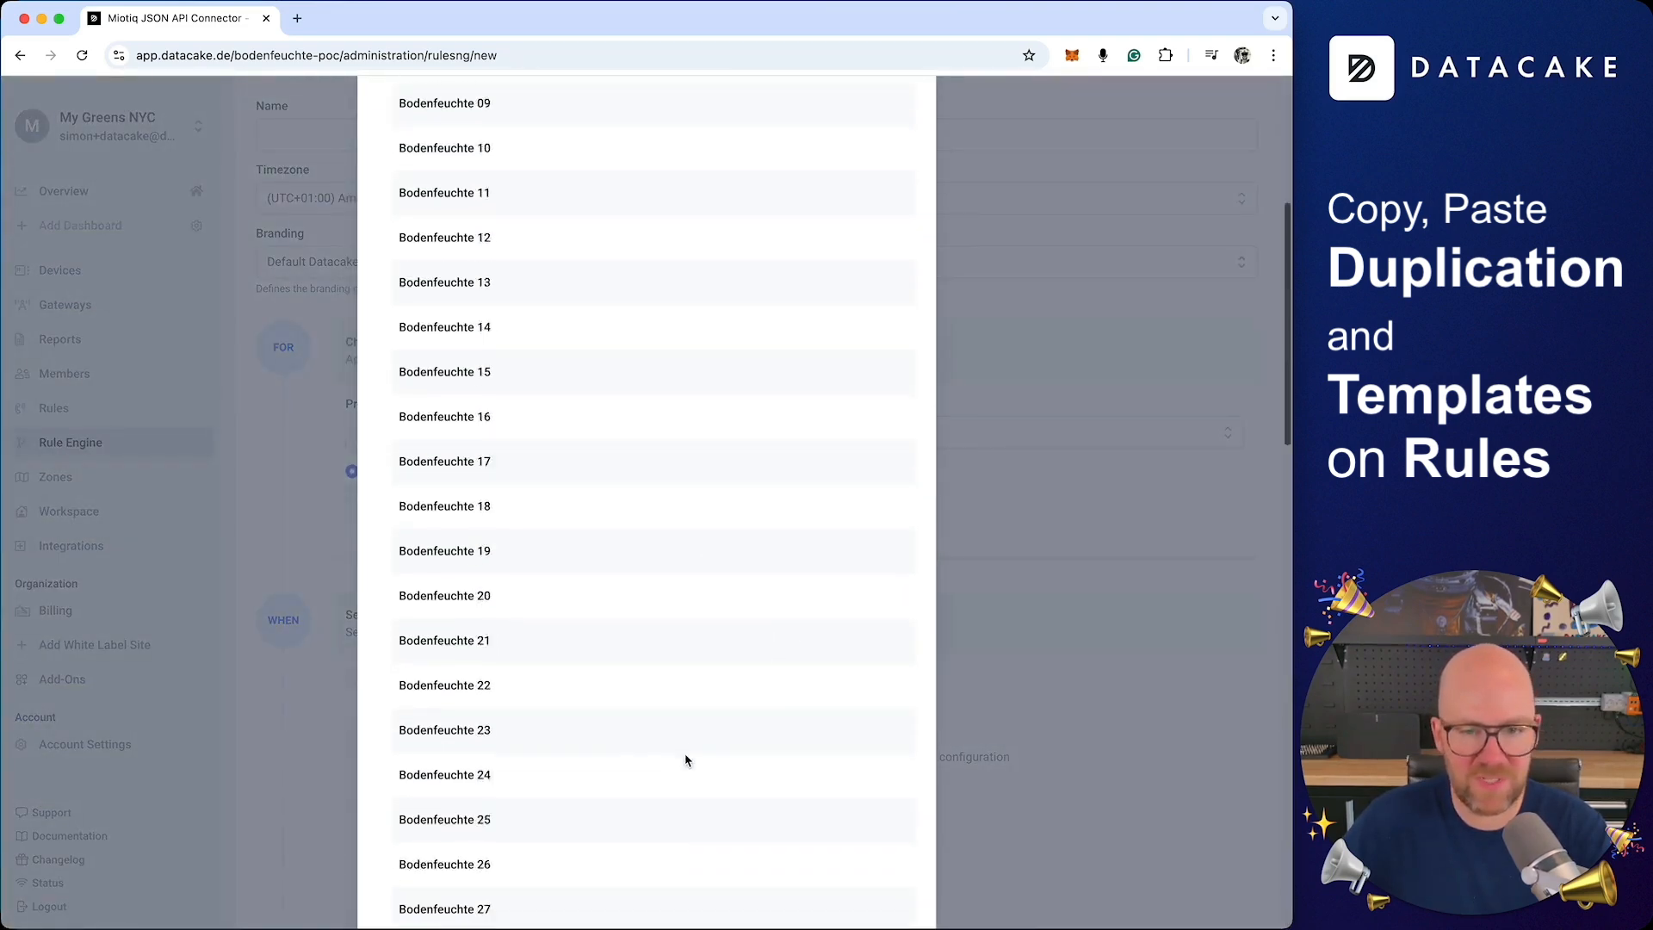
left_click(910, 129)
- Set the rule to trigger when a device goes offline
scroll(827, 448, "down", 5)
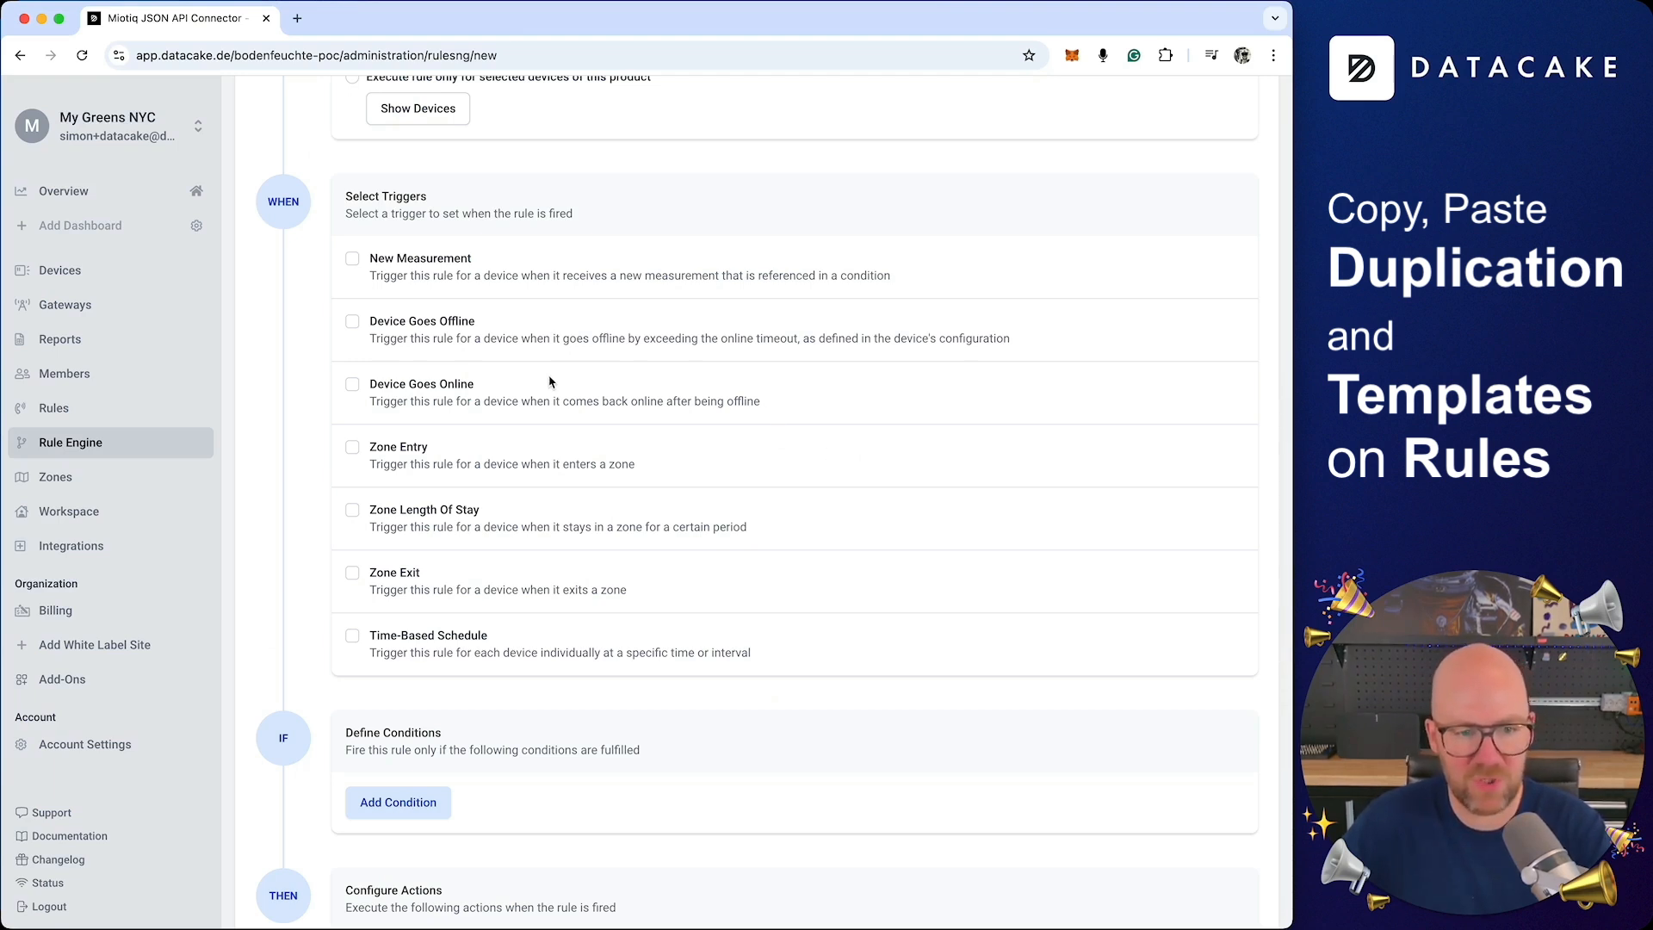
left_click(352, 322)
scroll(826, 751, "down", 3)
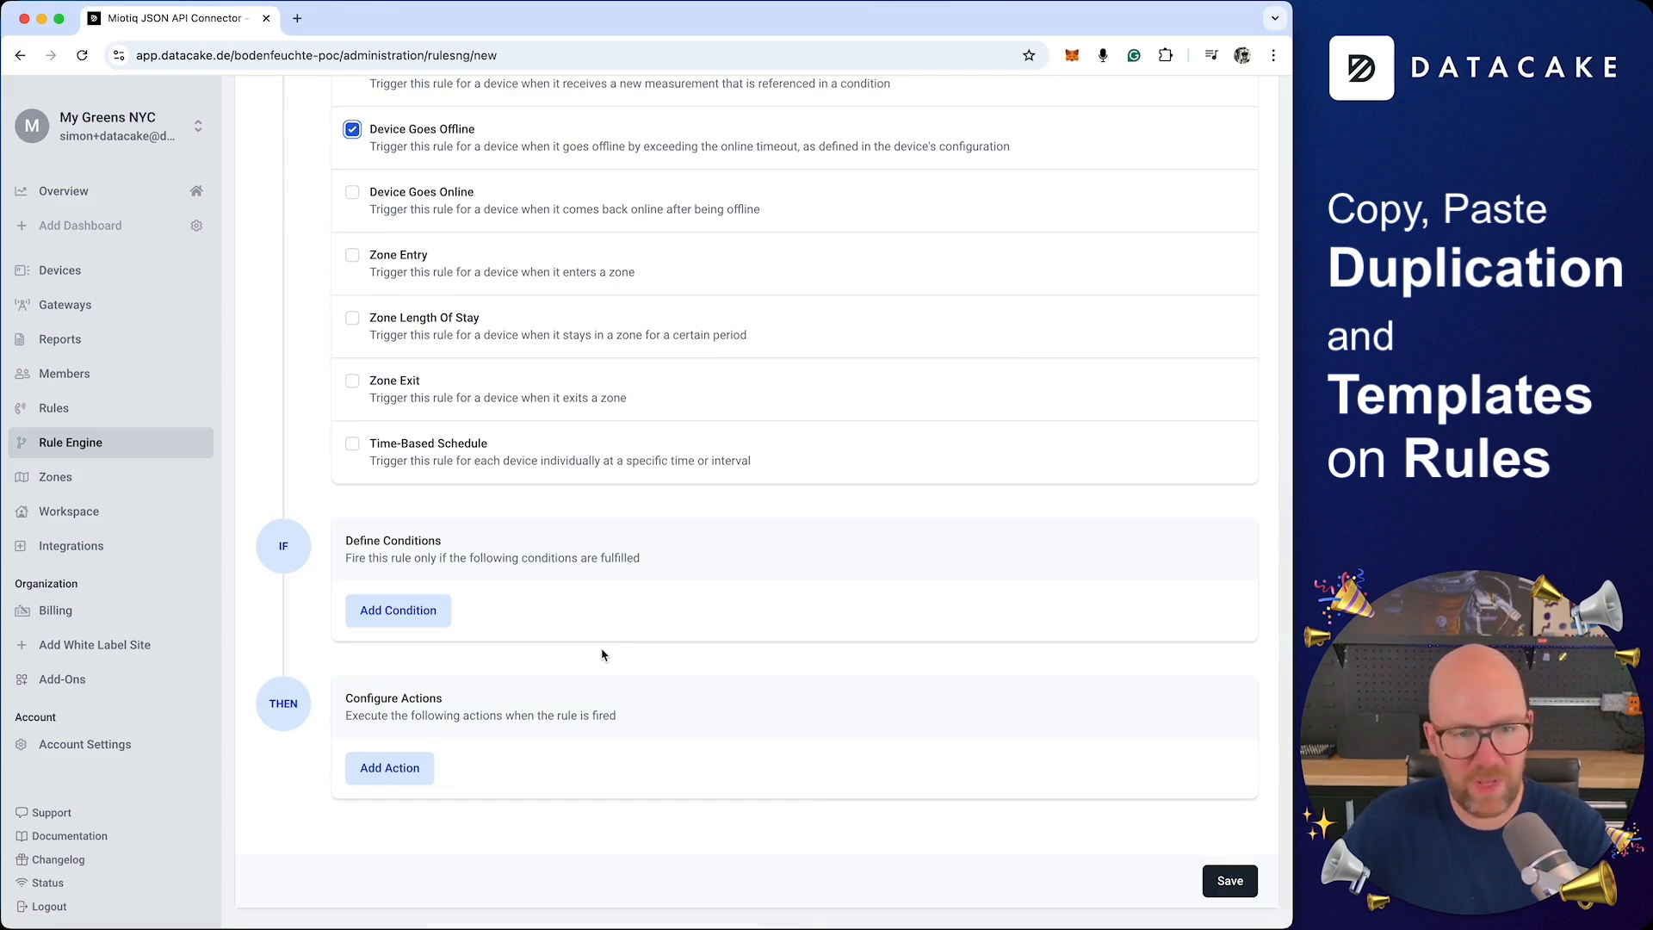
scroll(607, 656, "up", 10)
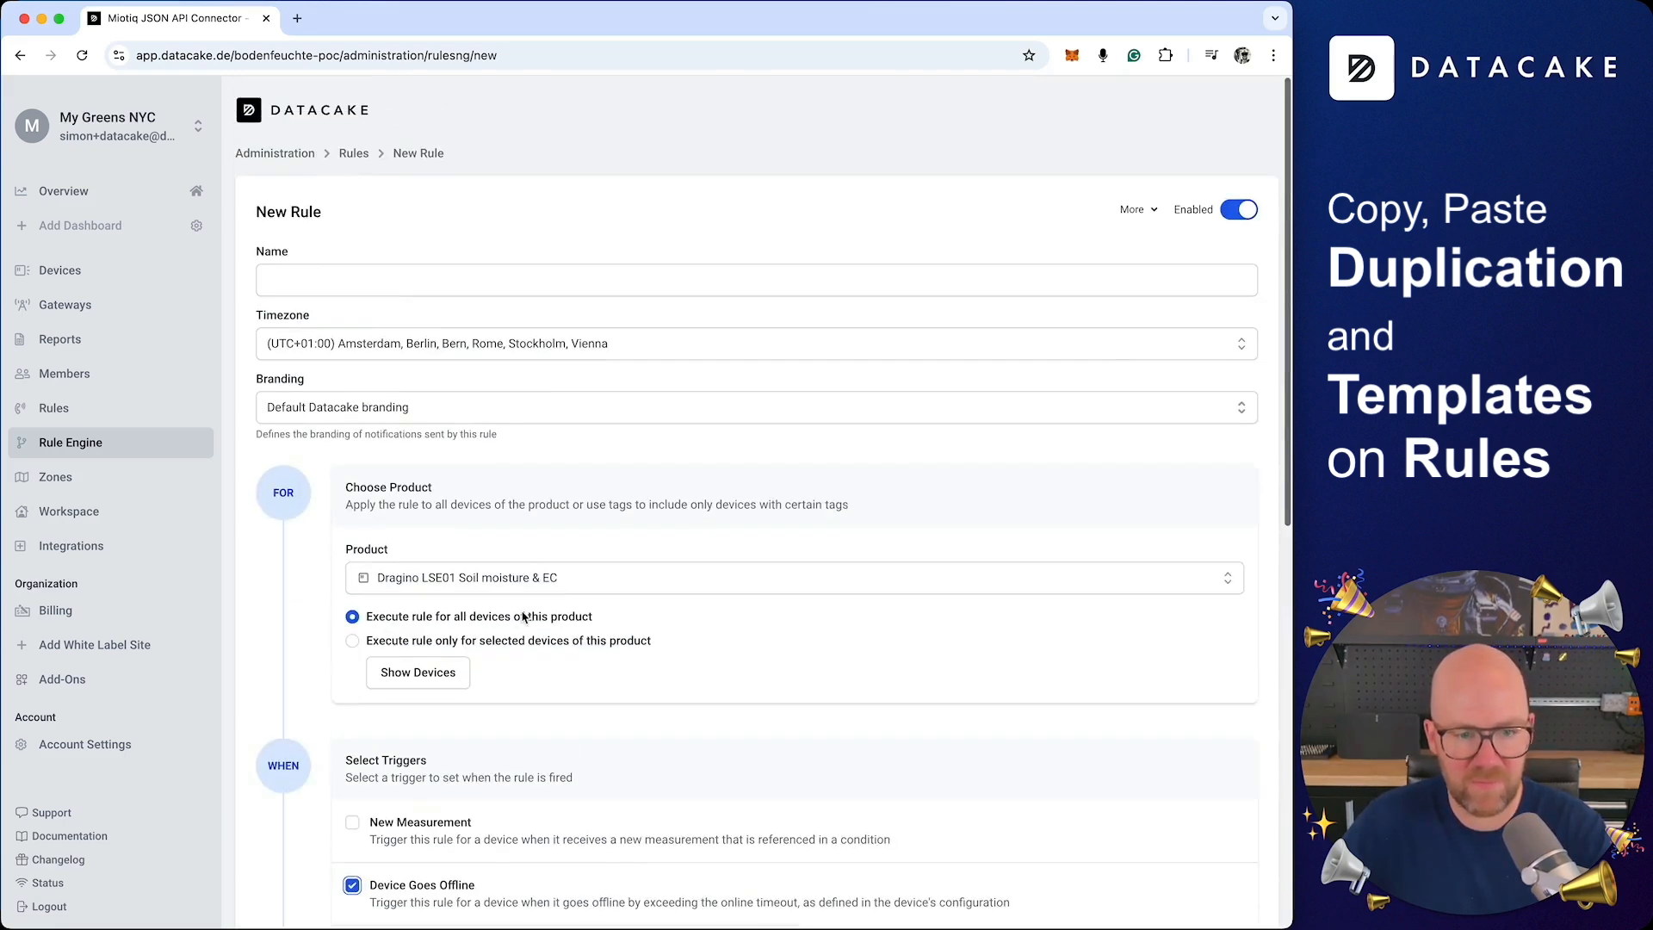
scroll(625, 716, "down", 10)
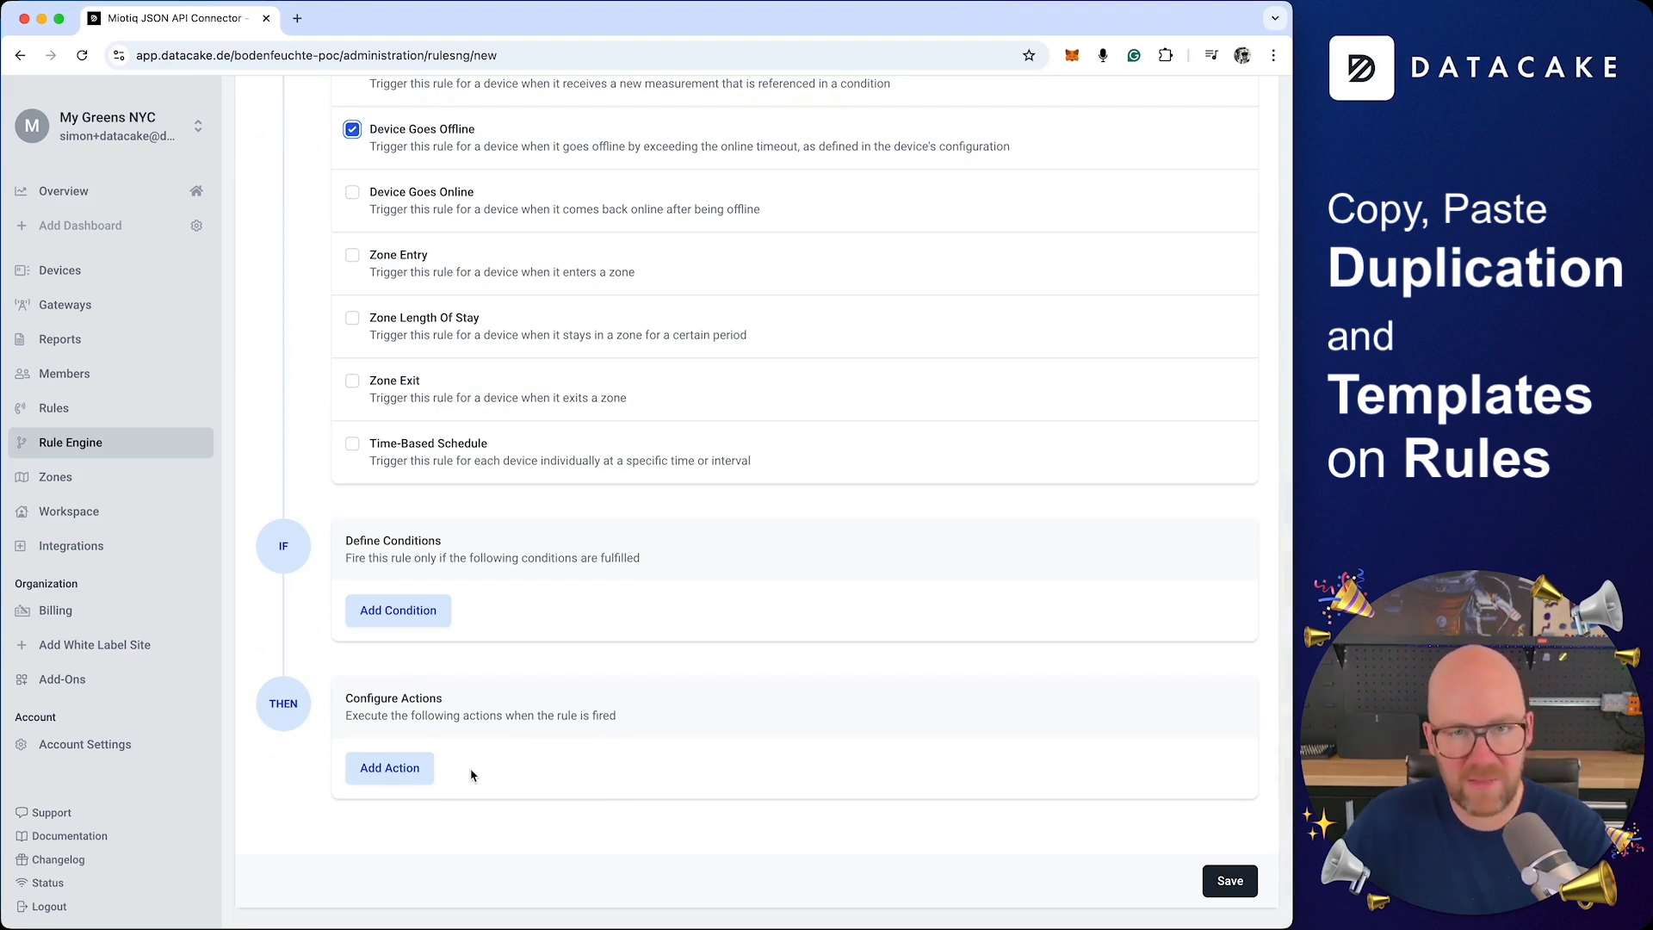
- Start an e-mail action and end its message with "Last heard:" followed by the triggering device's last-heard datetime variable
left_click(412, 778)
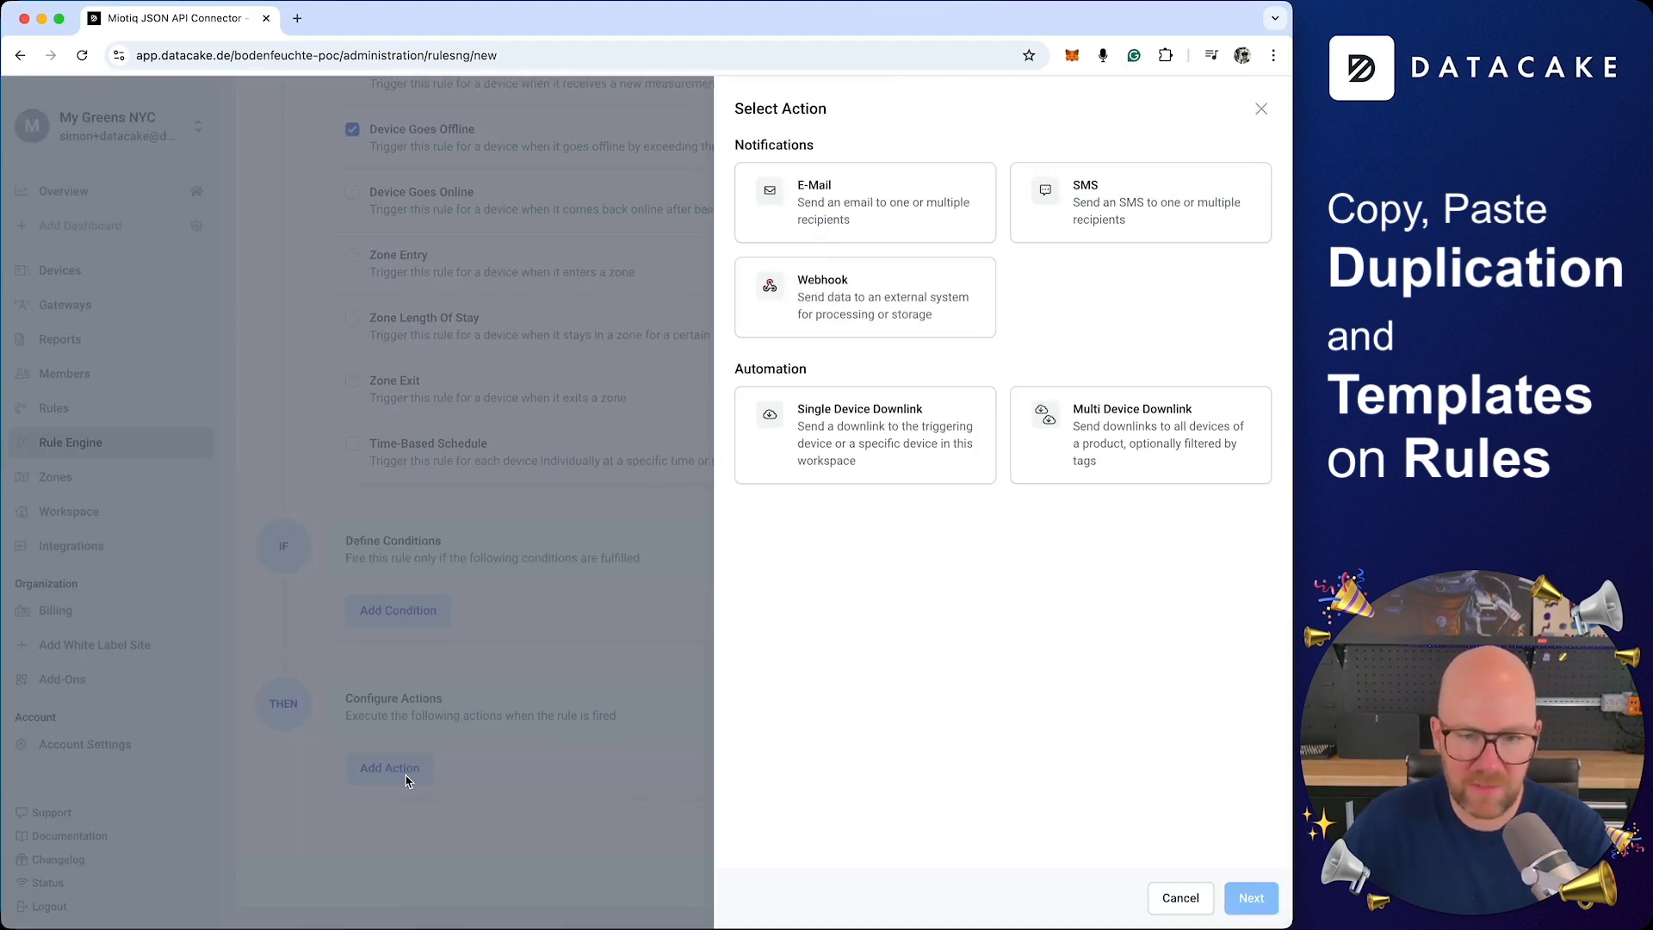
left_click(876, 220)
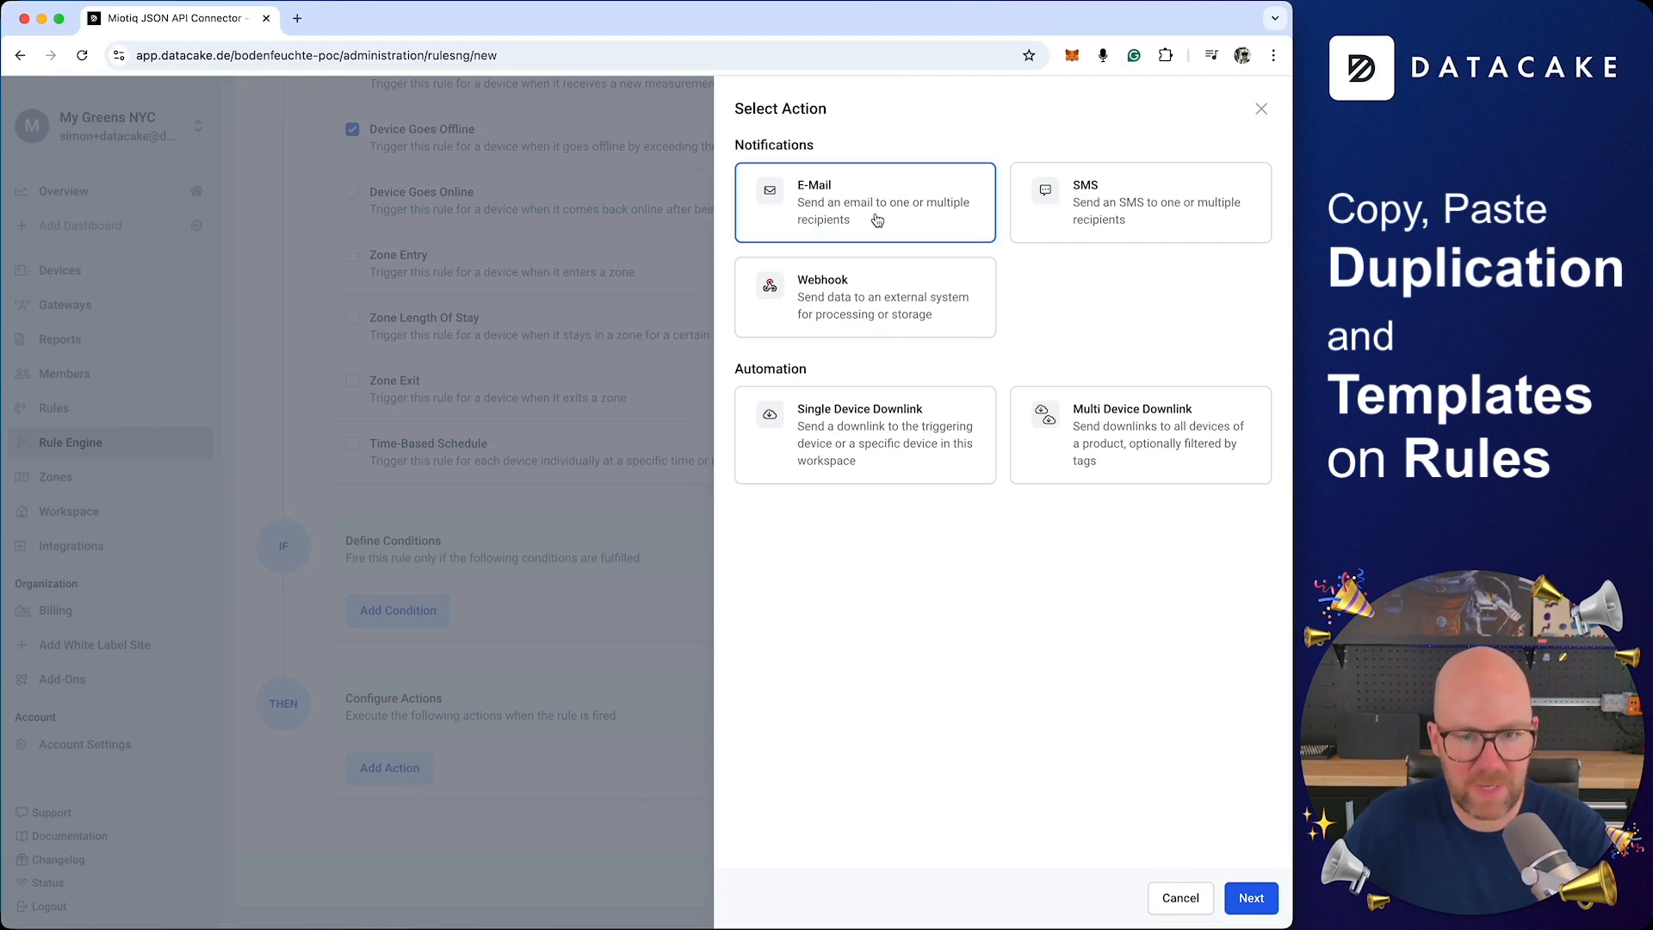
left_click(1251, 898)
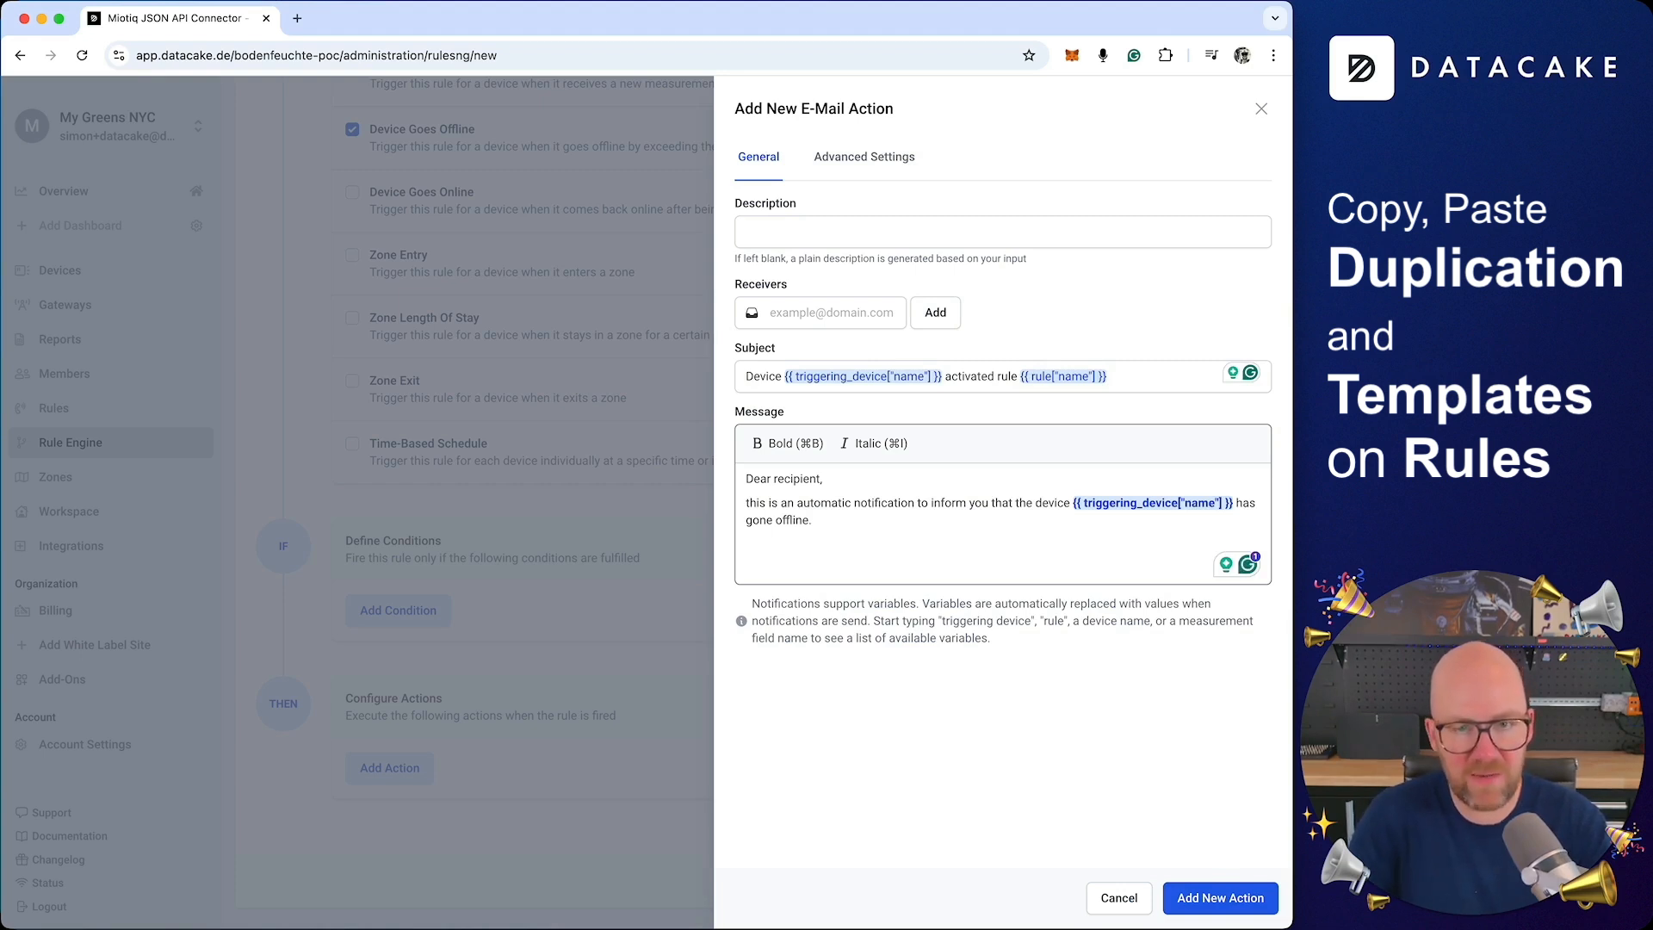
type("Last")
key("Return")
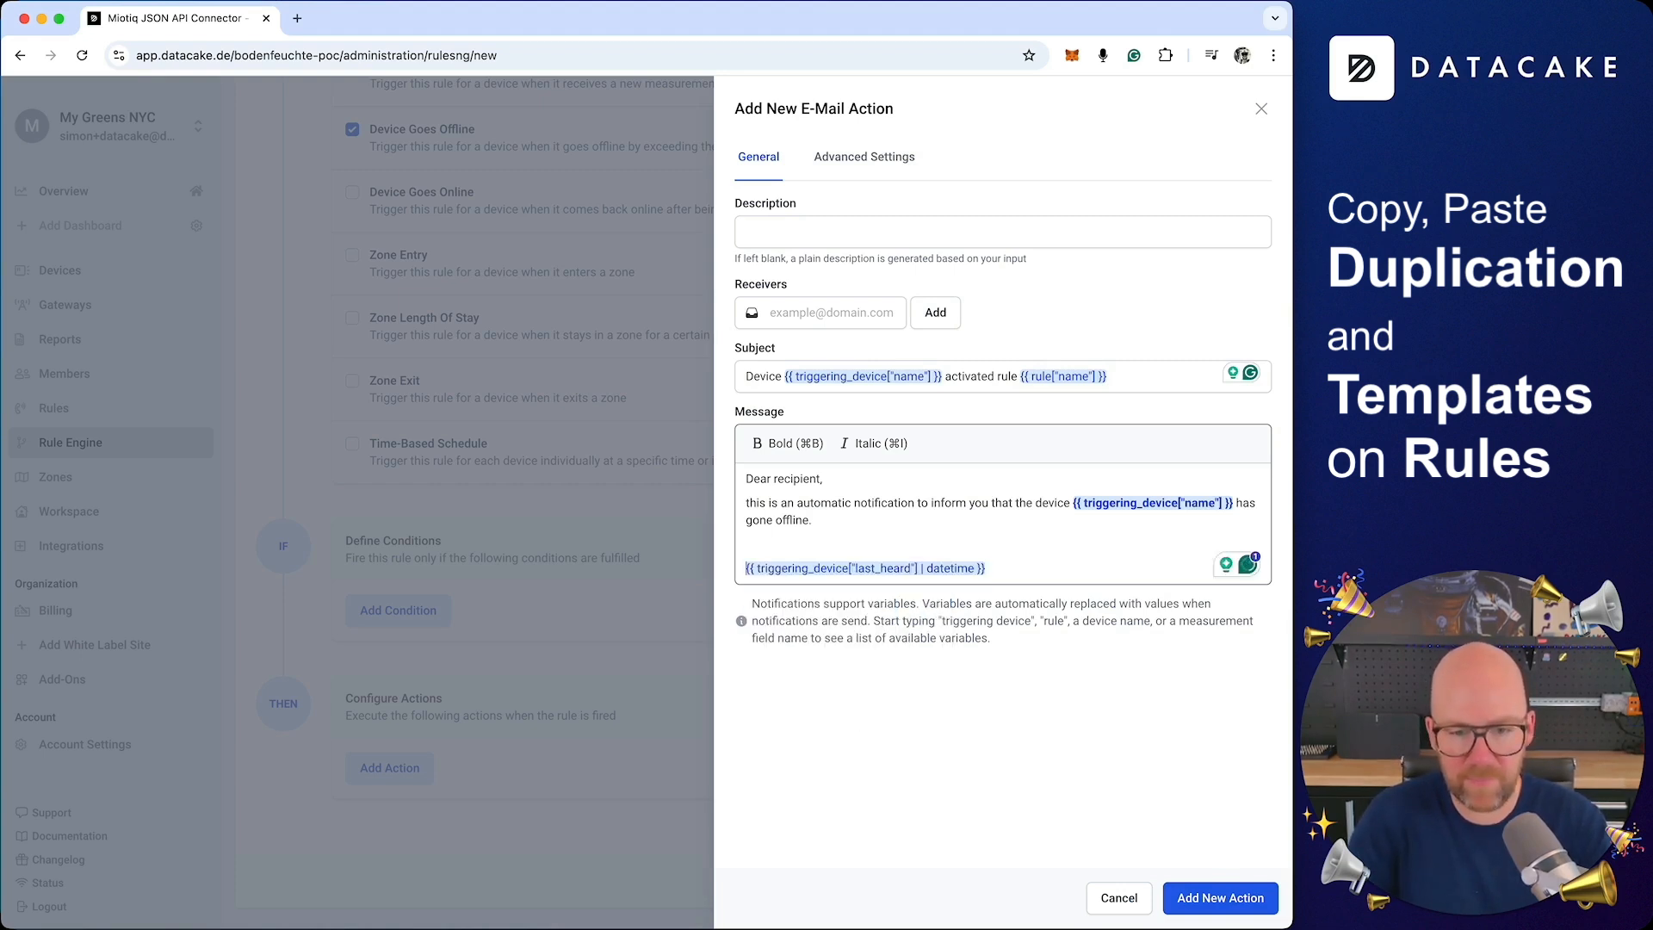
left_click(746, 568)
type("Last heard:")
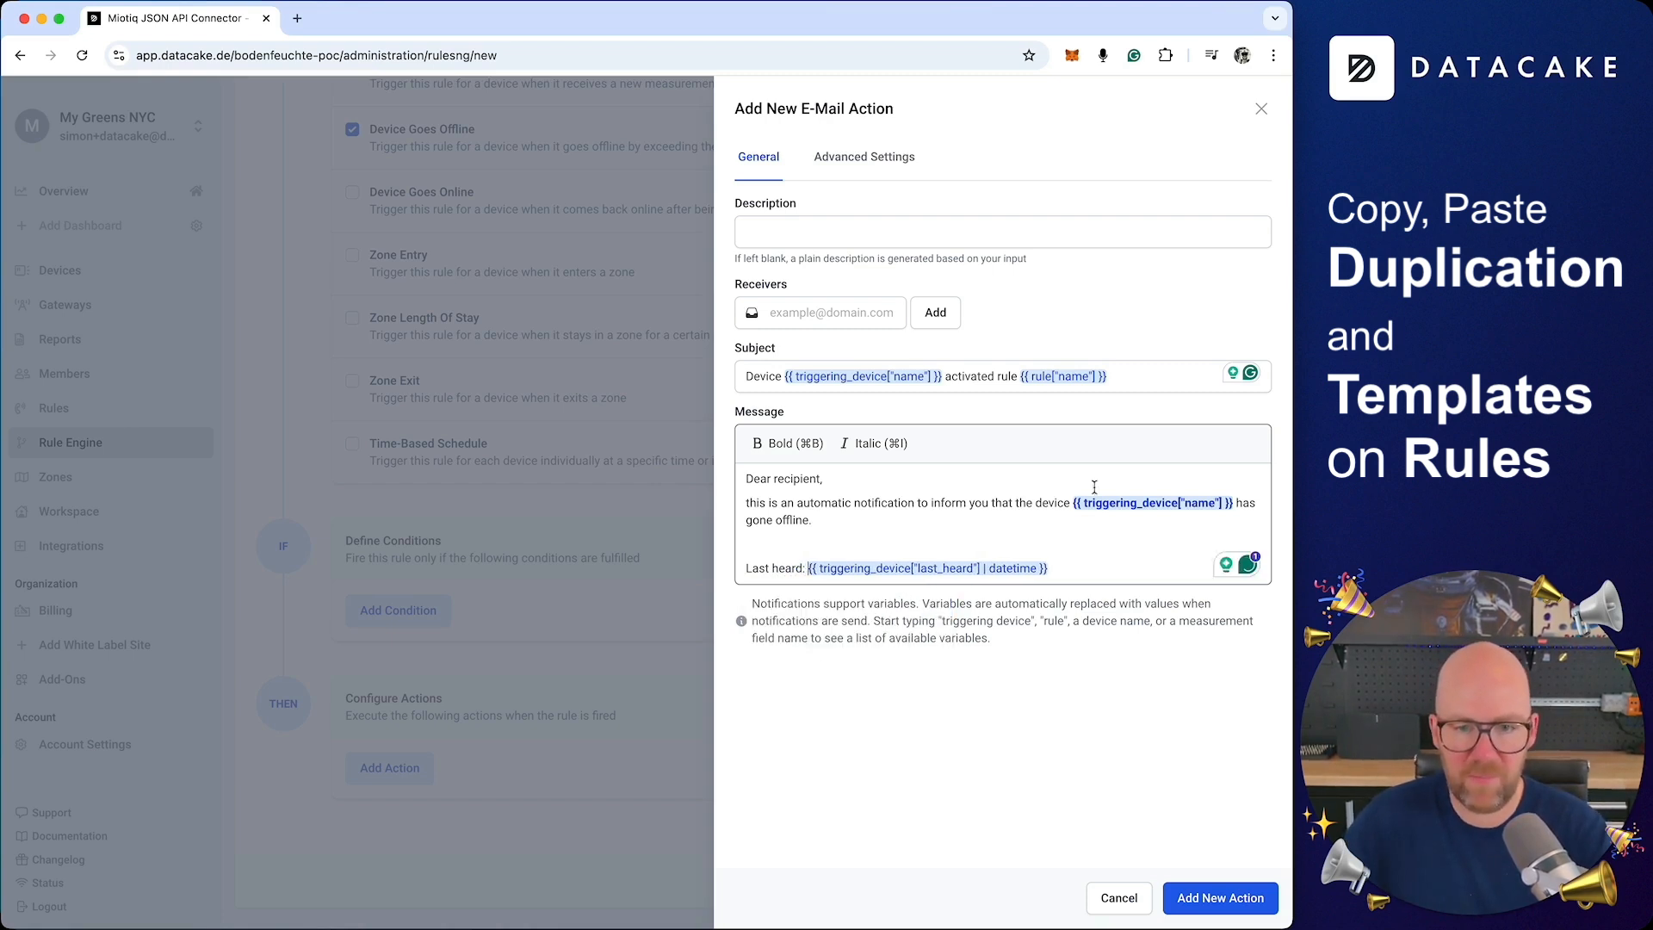
- Add two workspace members as receivers of the e-mail and add the action to the rule
left_click(850, 313)
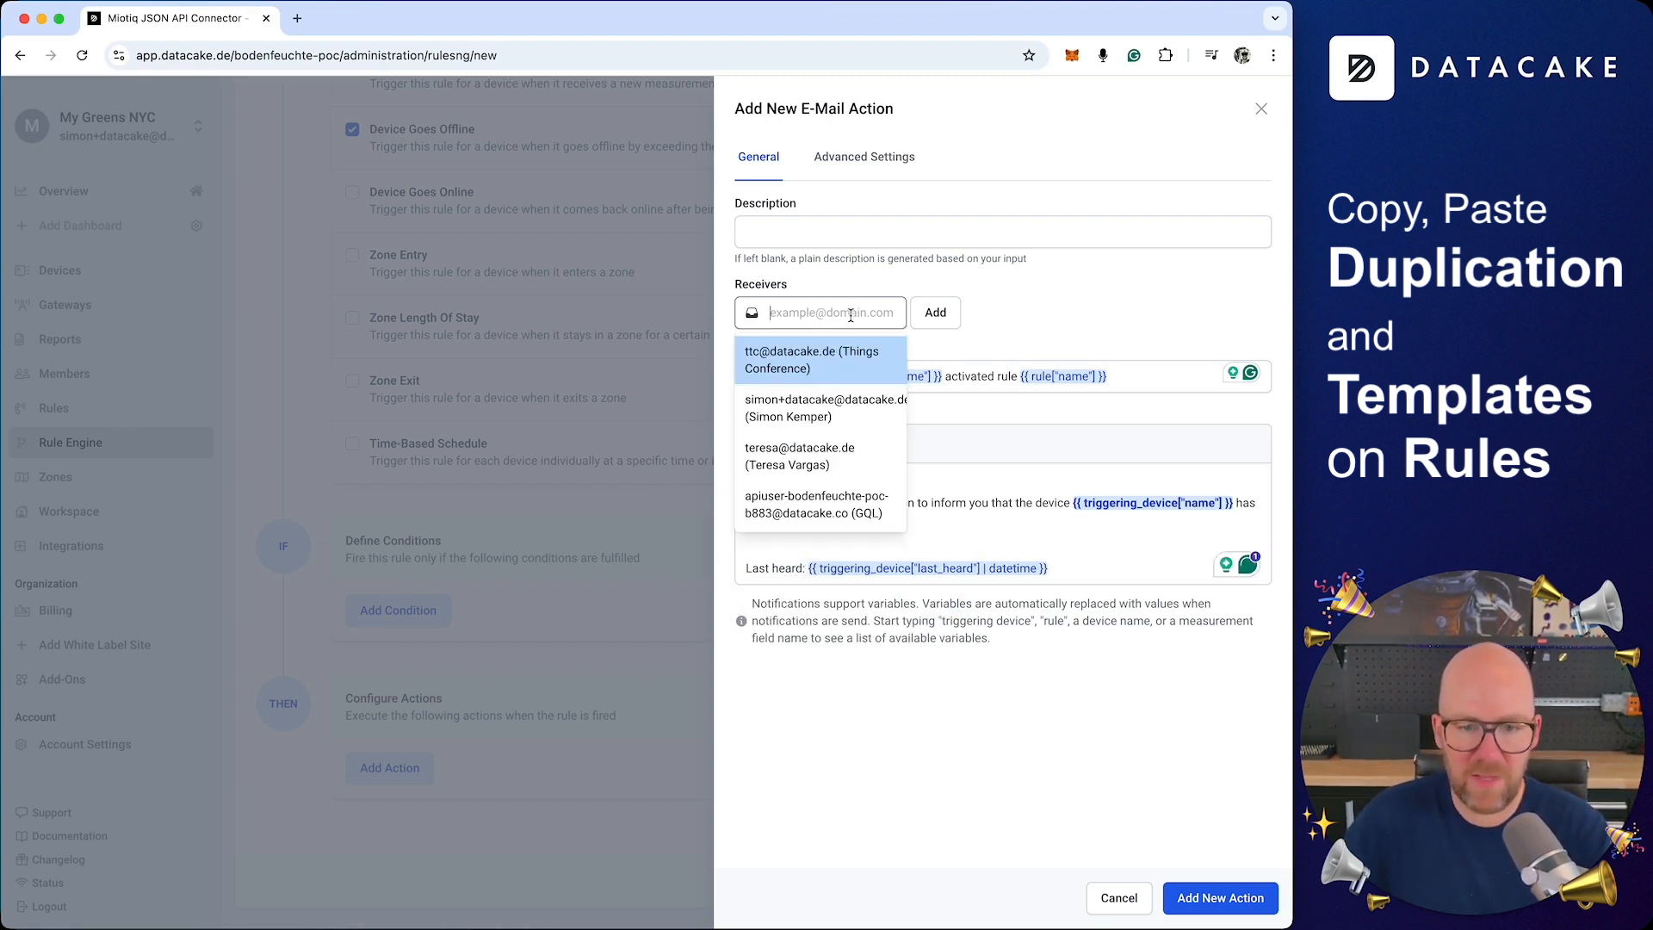
left_click(845, 424)
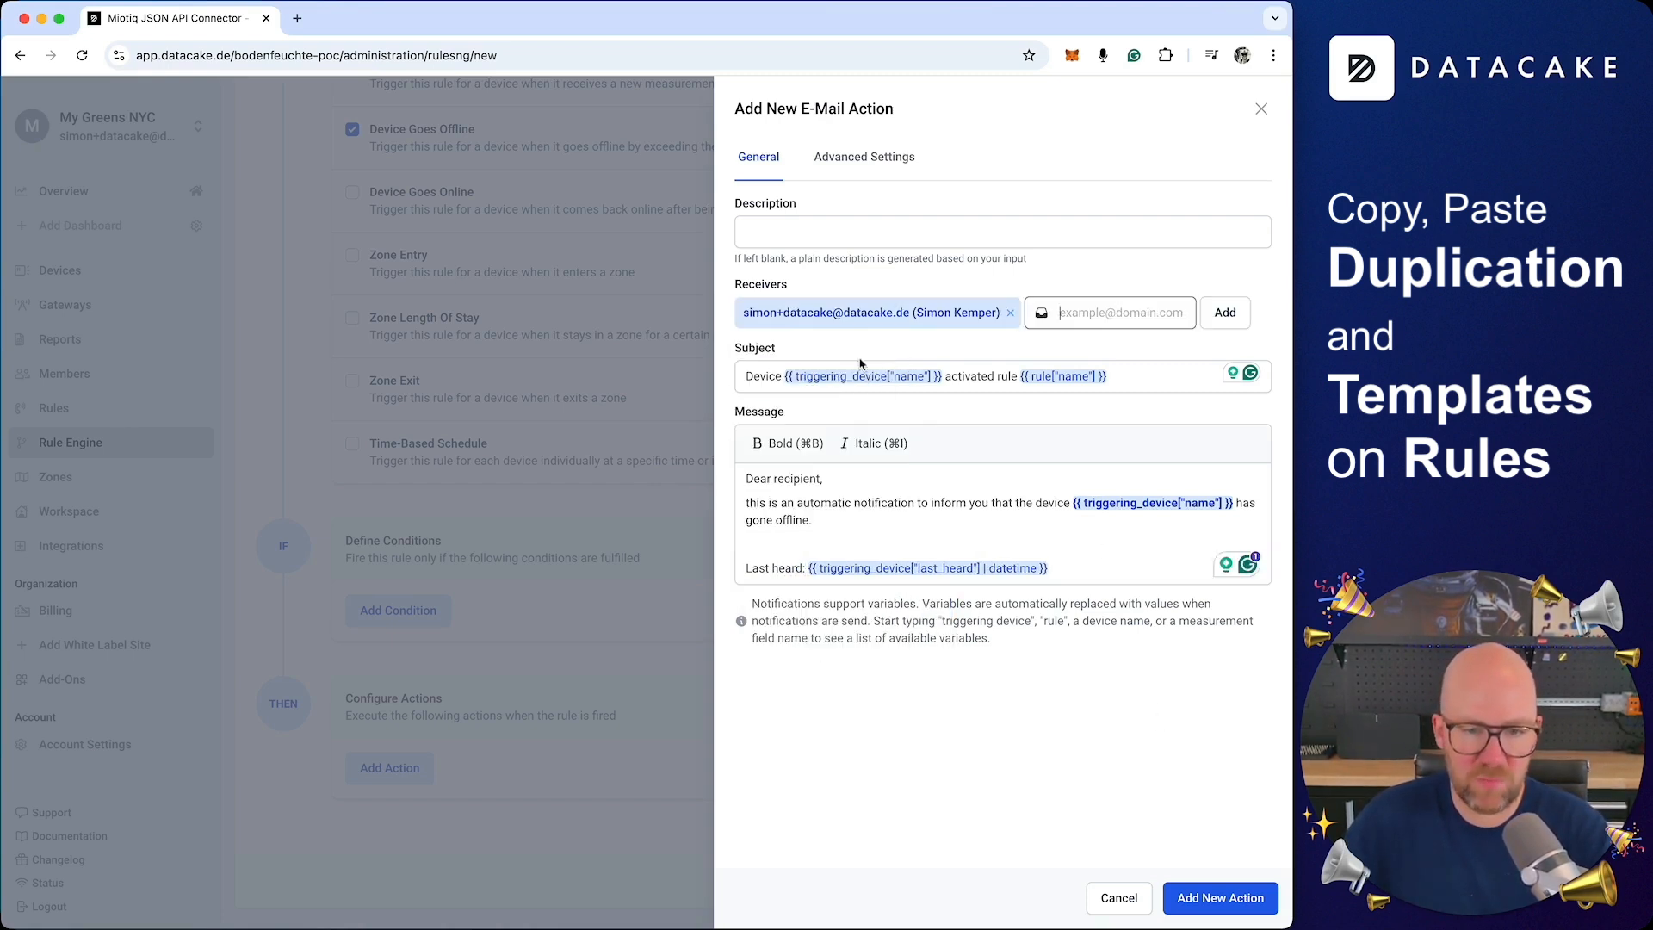
left_click(1111, 313)
left_click(1111, 349)
left_click(1221, 898)
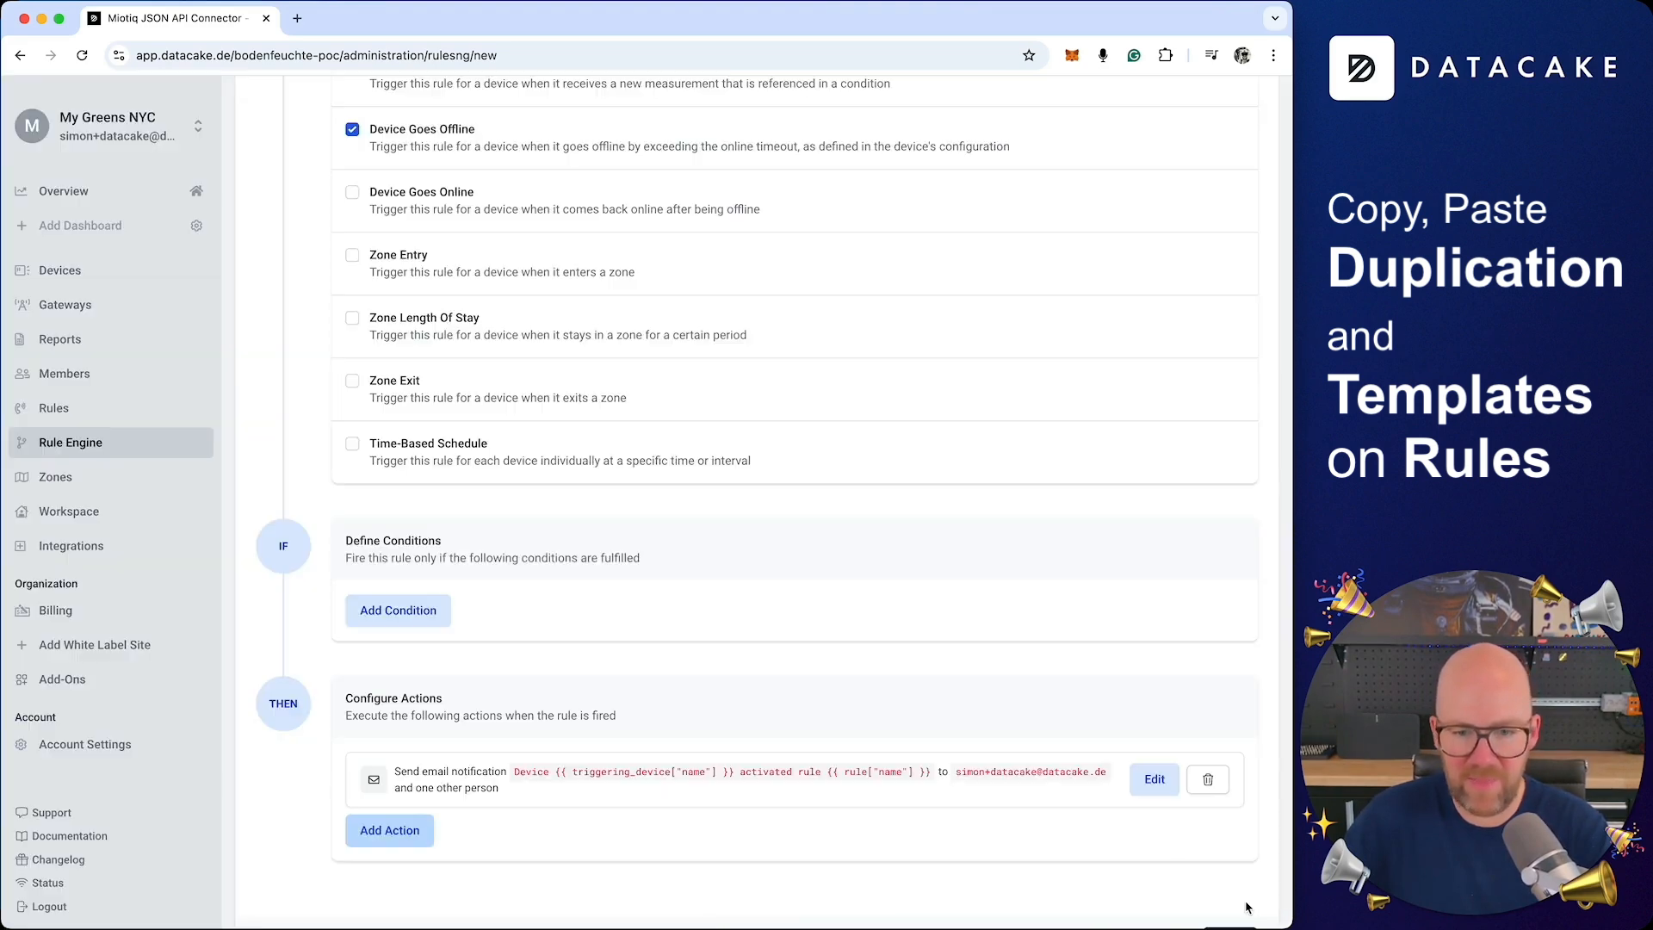
- Name the rule "Offline Notification" and save it
scroll(728, 852, "up", 10)
left_click(350, 286)
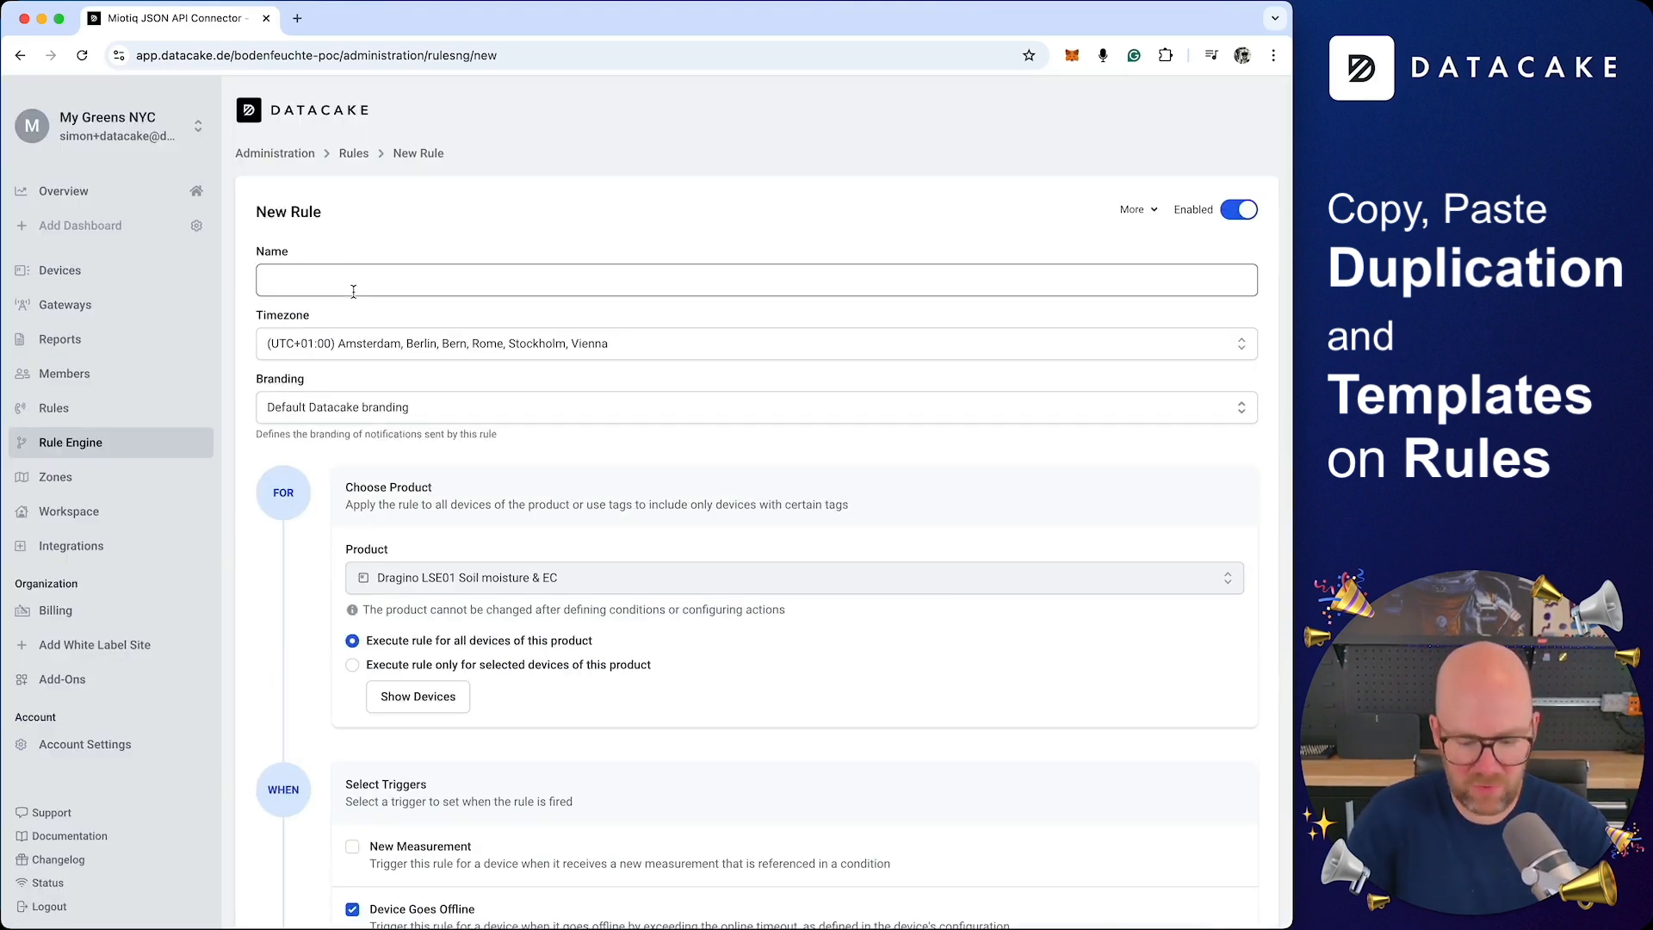
type("Offline Notif")
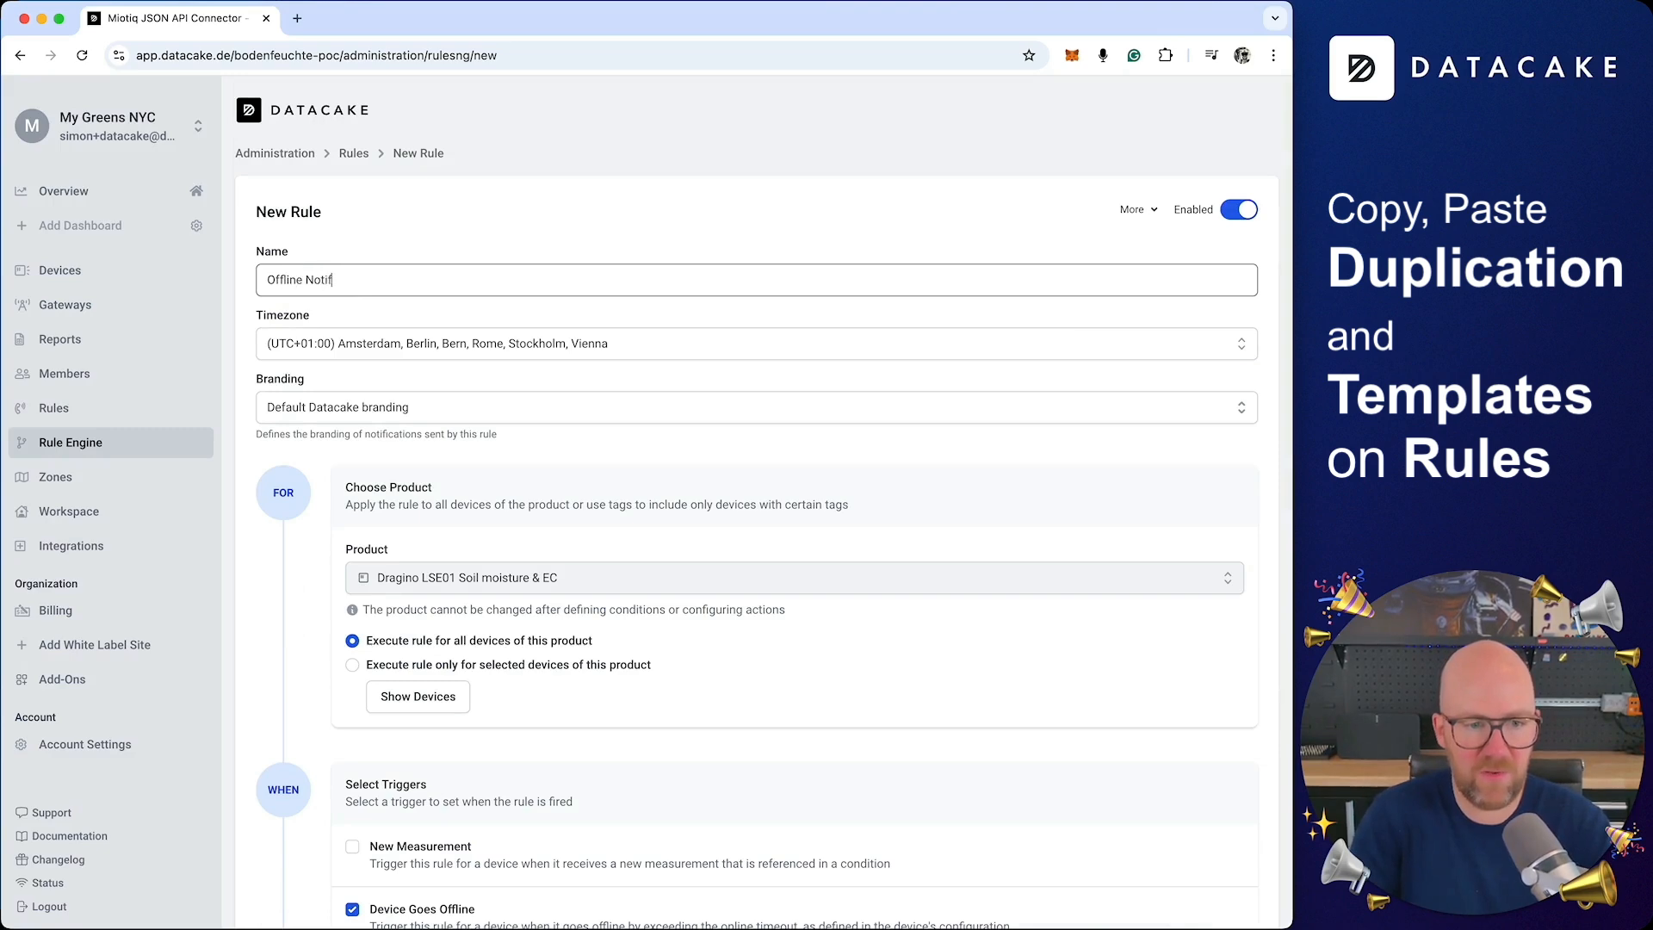
type("ication")
scroll(1045, 812, "down", 10)
left_click(1230, 881)
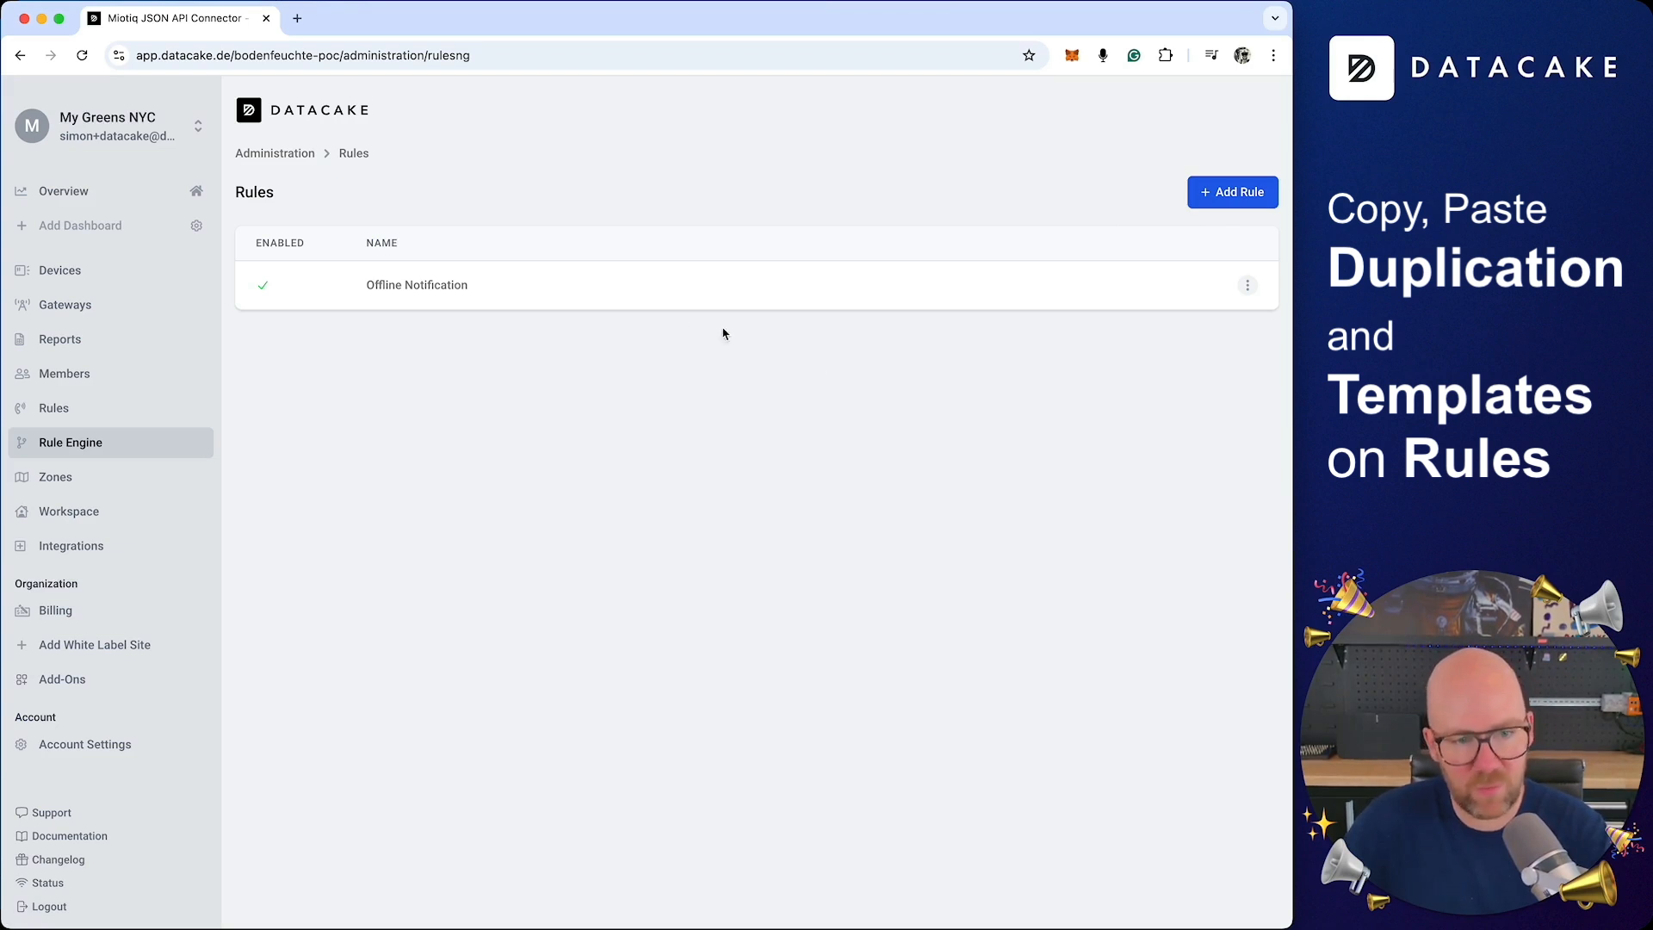
- Open the Offline Notification rule and copy its rule configuration
left_click(443, 288)
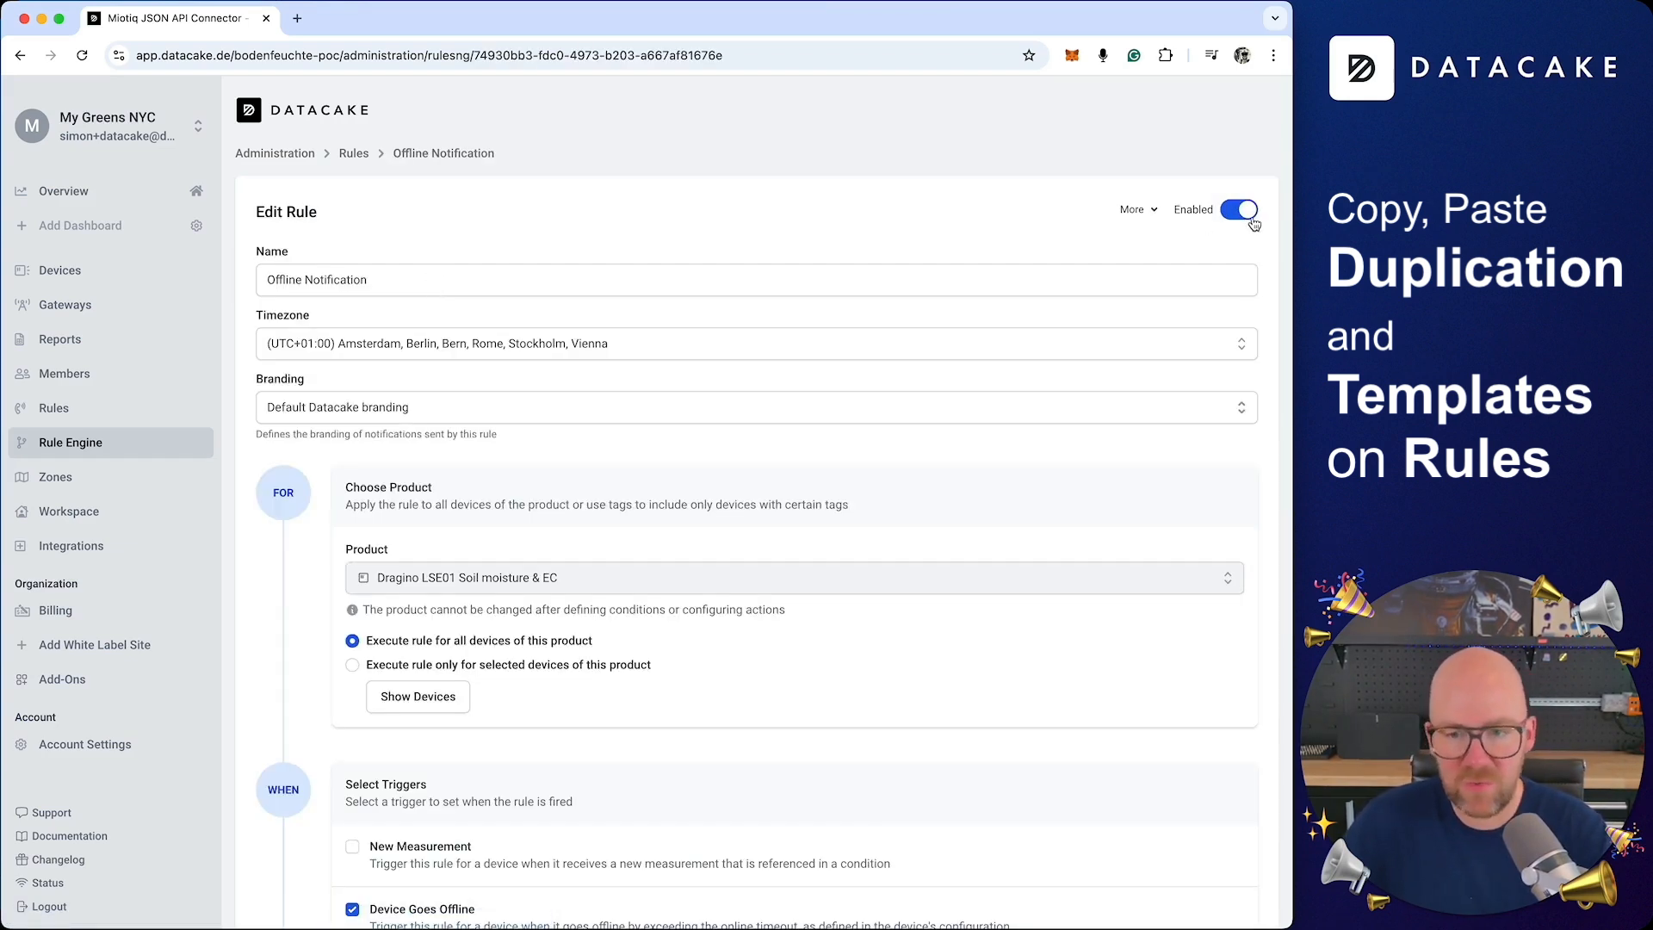
left_click(1138, 211)
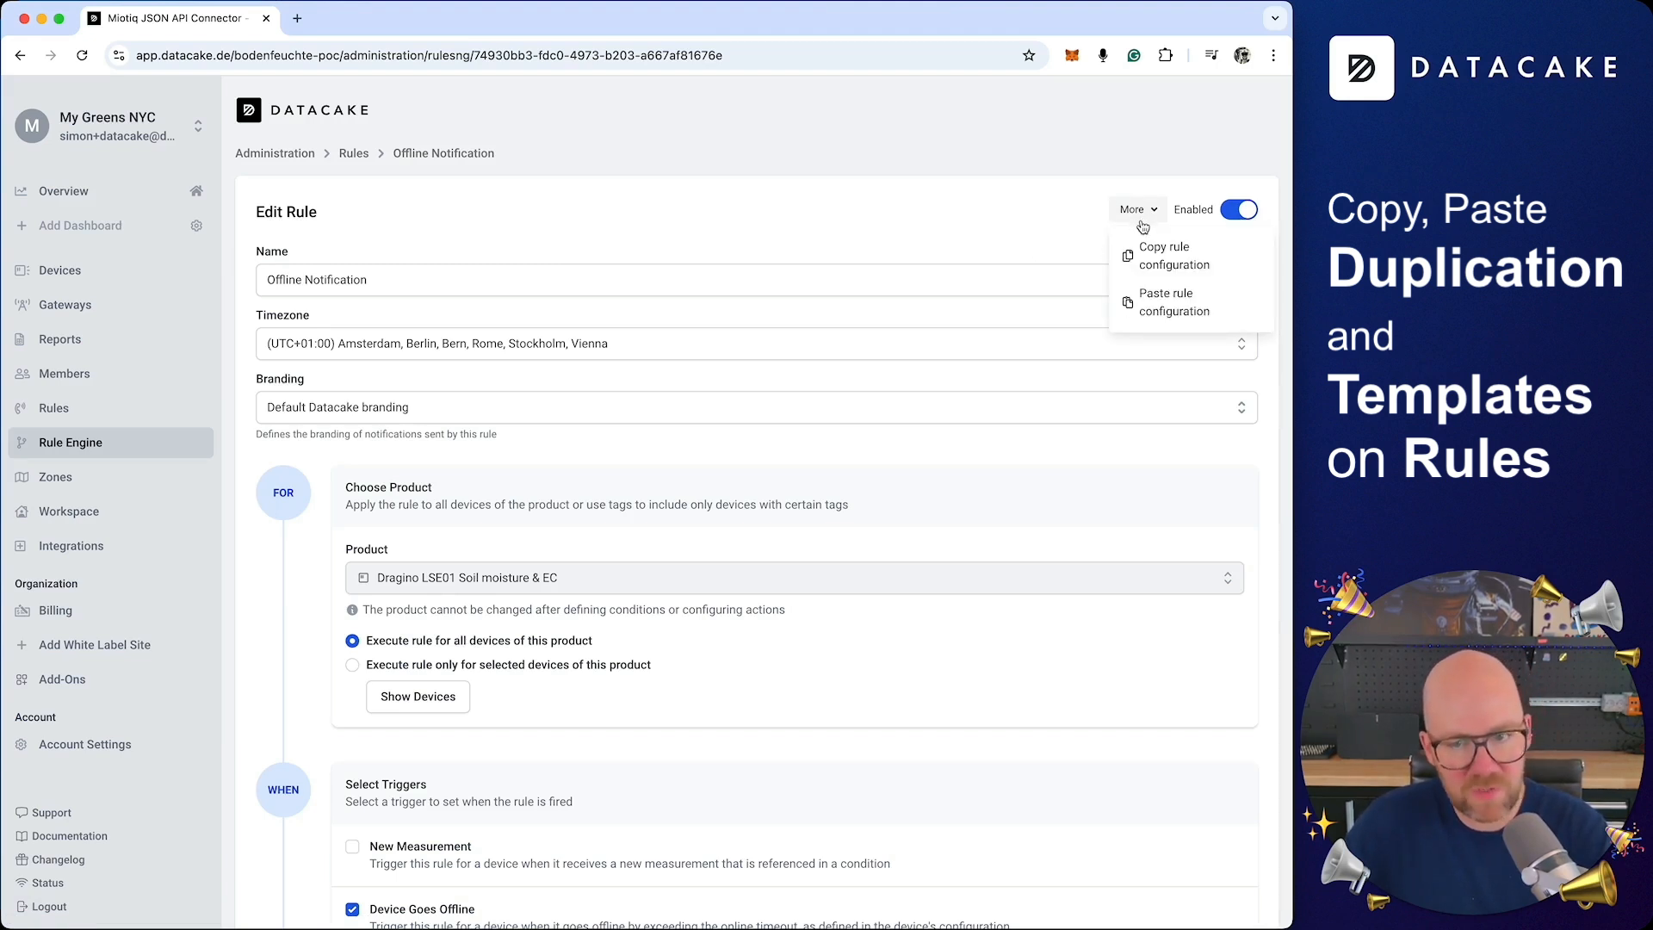
left_click(1171, 258)
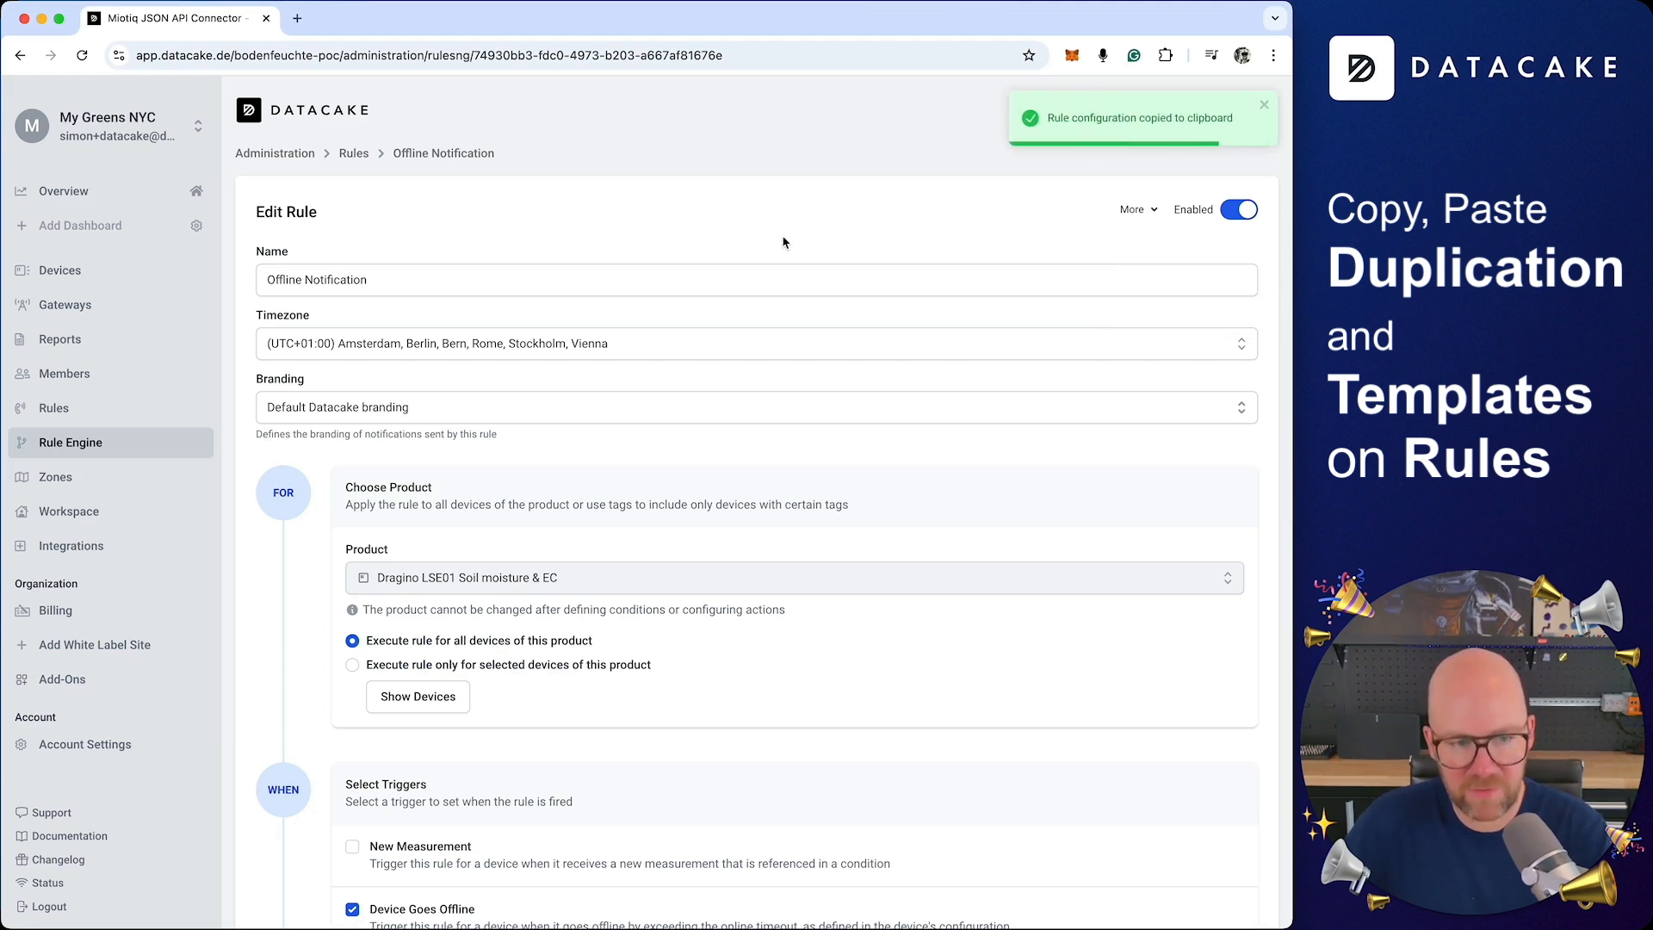
- Create another new rule and fill it from the copied configuration, replacing the product, triggers, conditions and actions
left_click(355, 155)
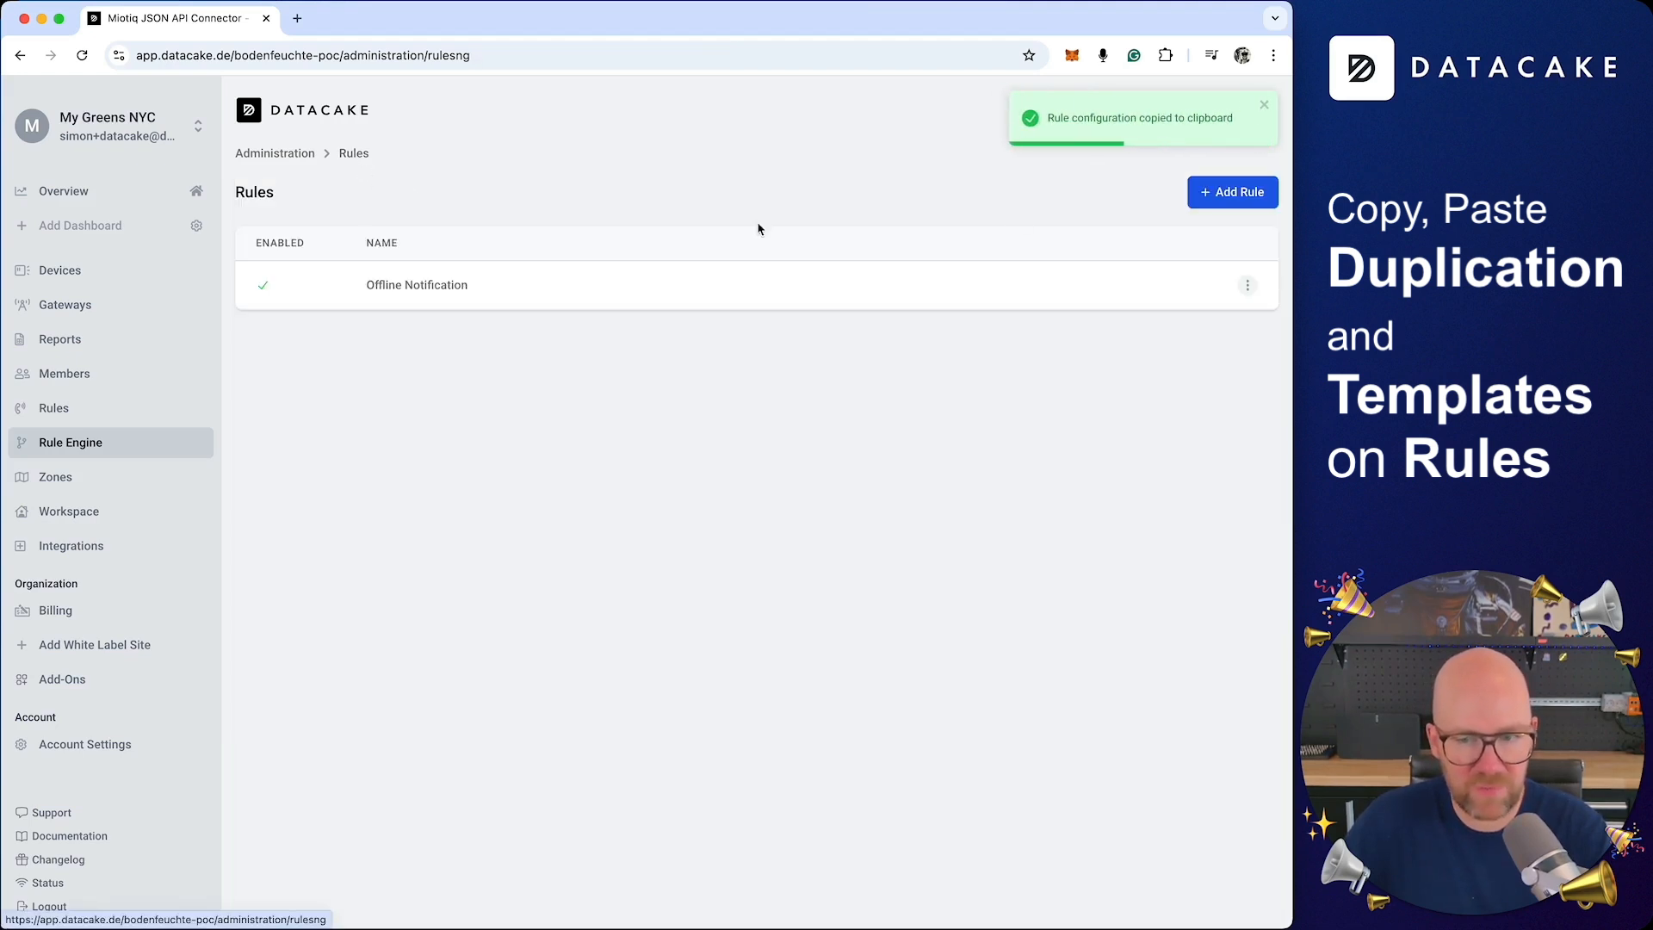
left_click(1227, 192)
left_click(1135, 214)
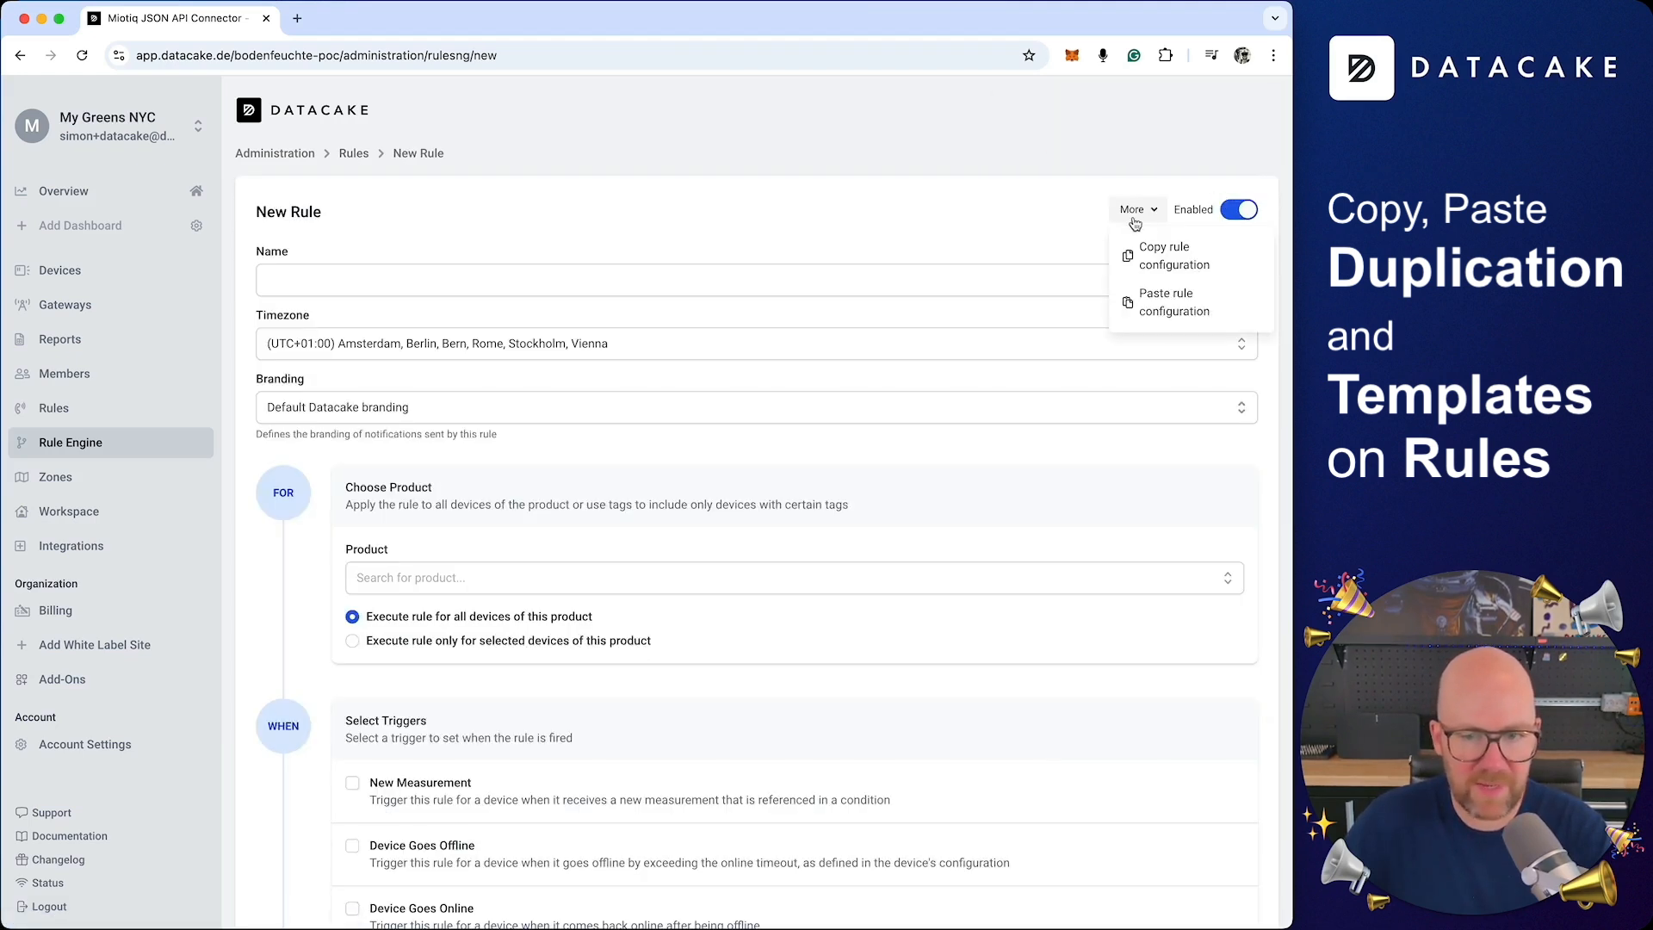
left_click(1173, 303)
left_click(529, 447)
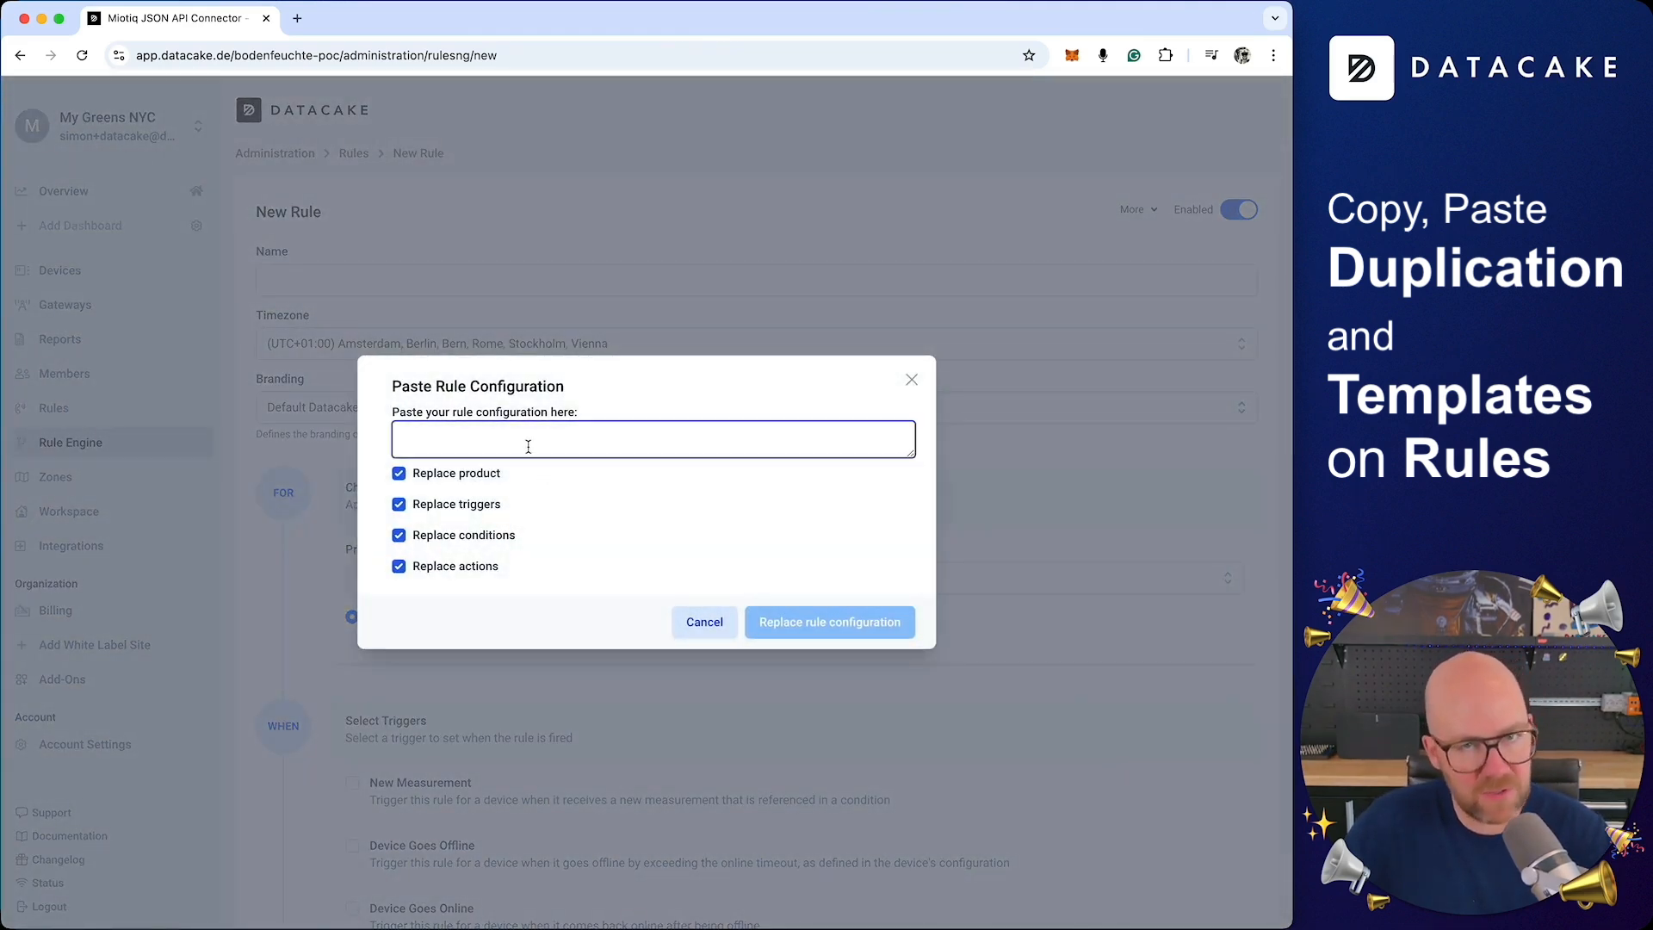
key("super+v")
scroll(528, 446, "up", 15)
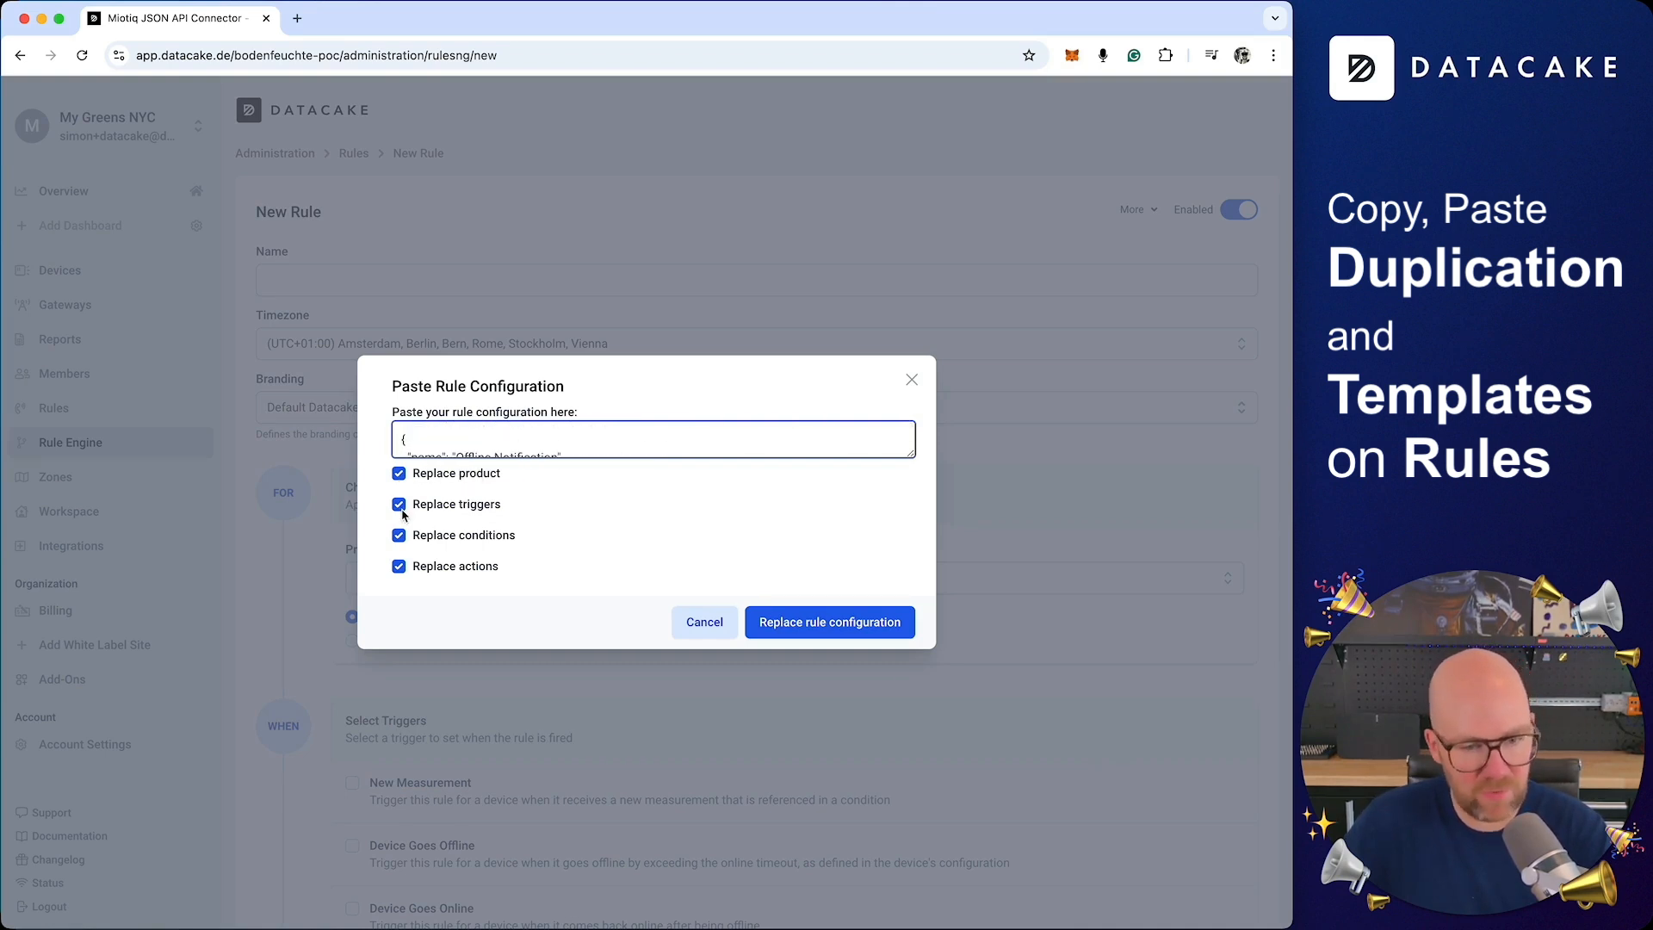
left_click(876, 635)
scroll(690, 573, "down", 3)
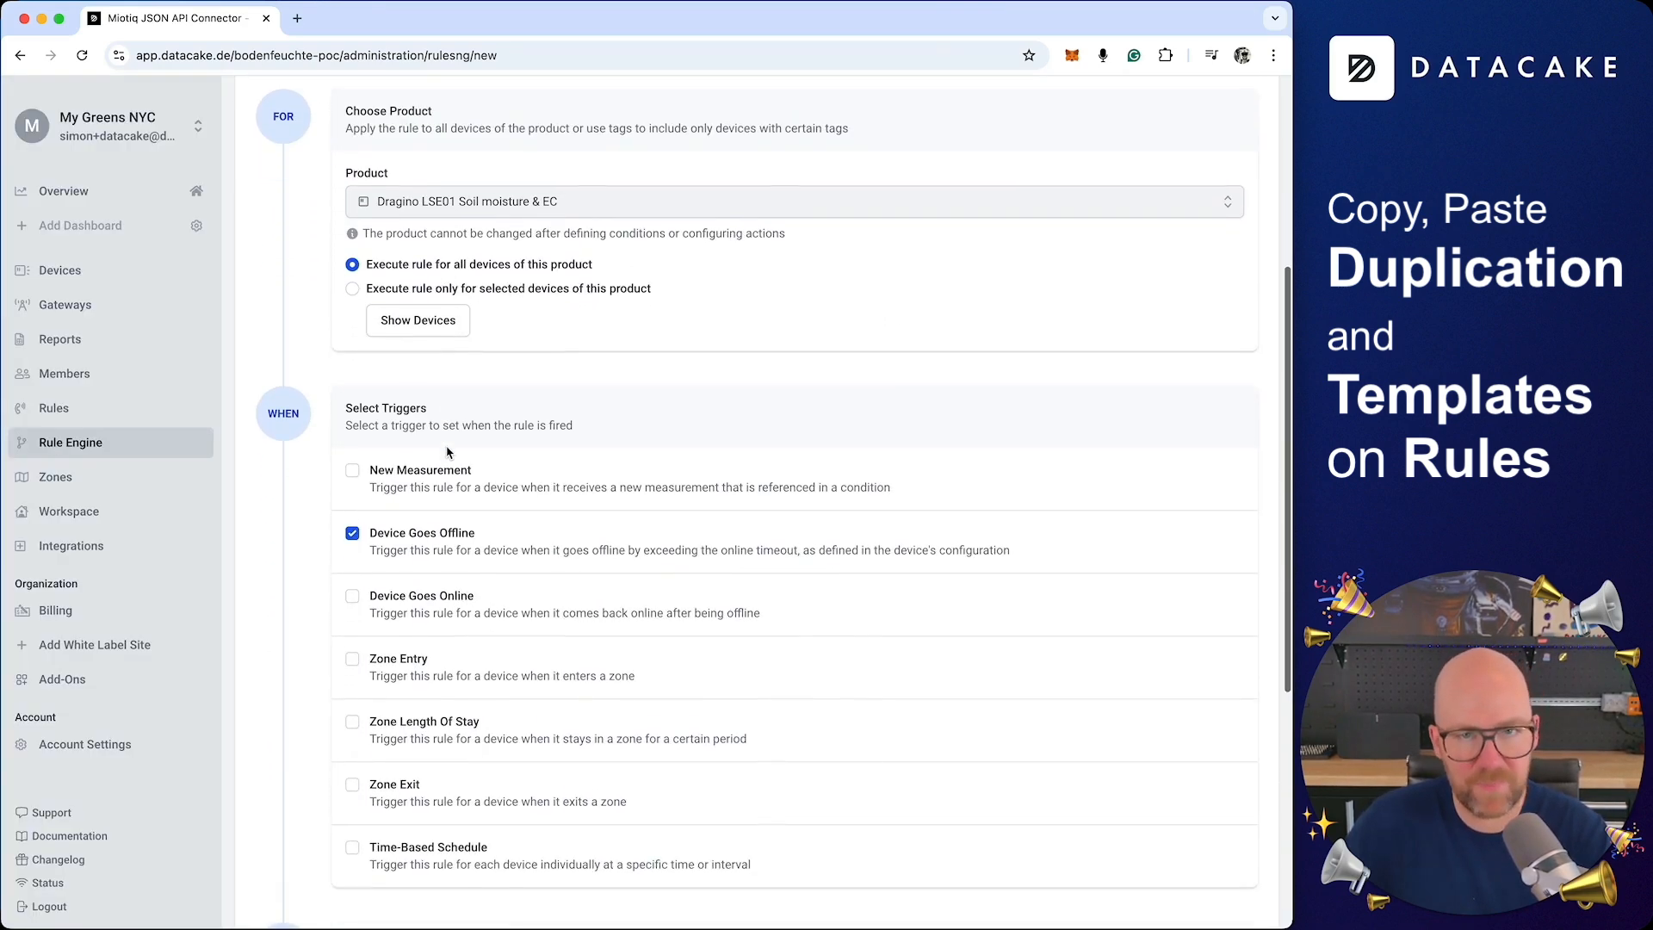
scroll(447, 452, "up", 5)
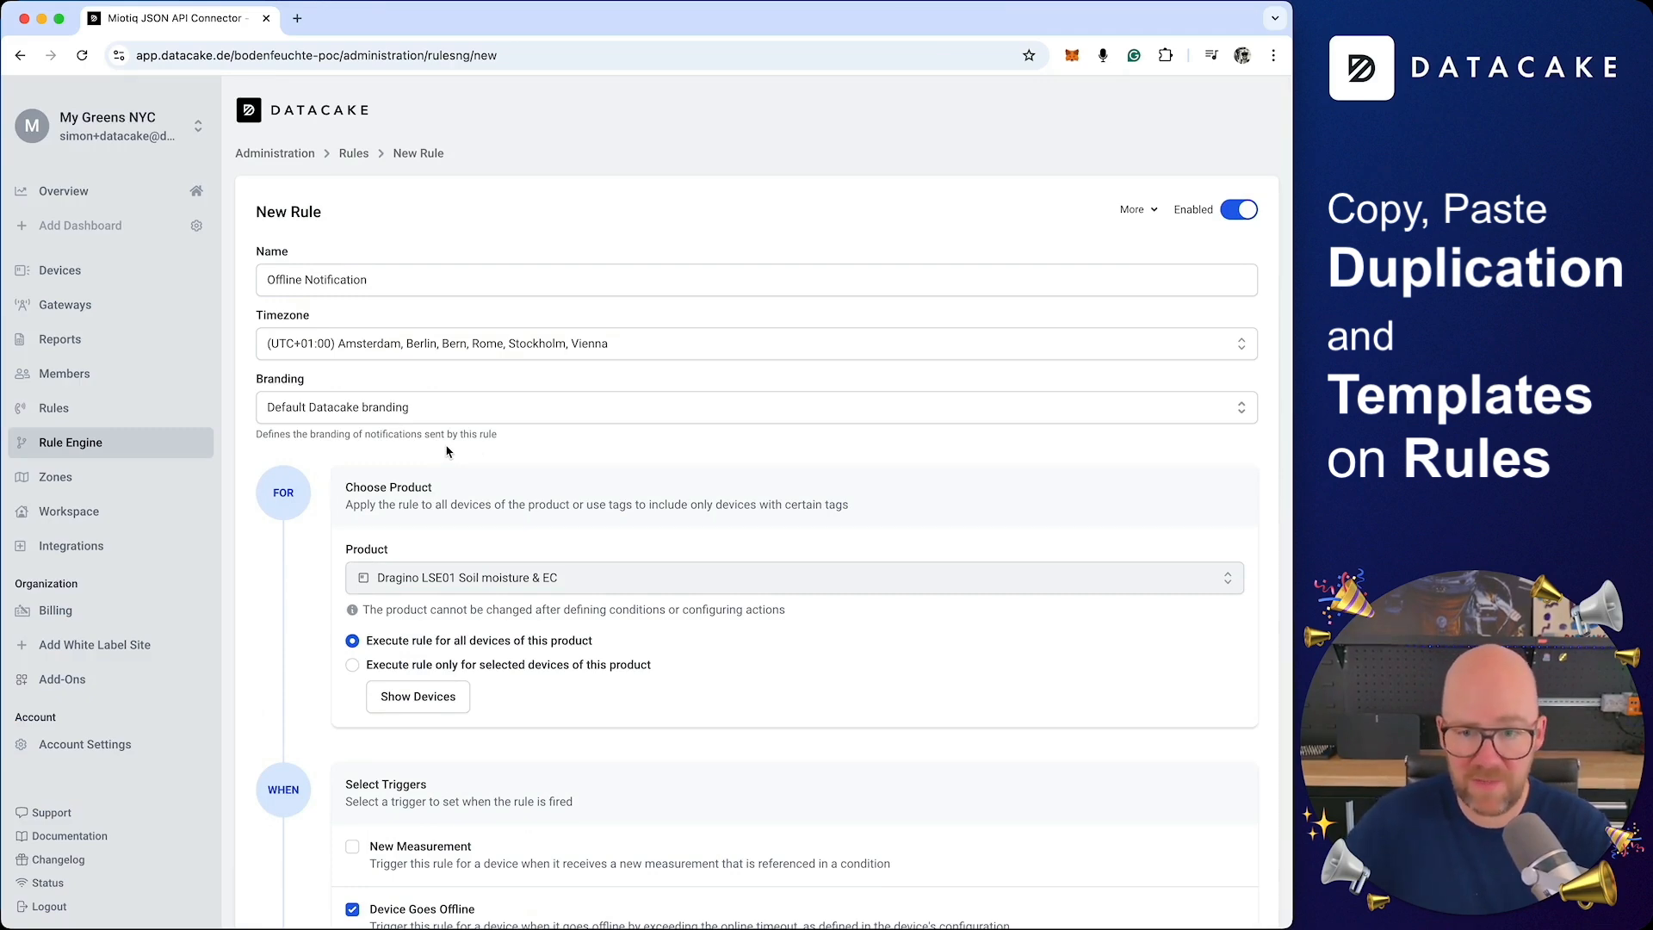
- Open the paste dialog for the new rule again and paste the copied rule configuration into it
left_click(1136, 209)
left_click(1158, 292)
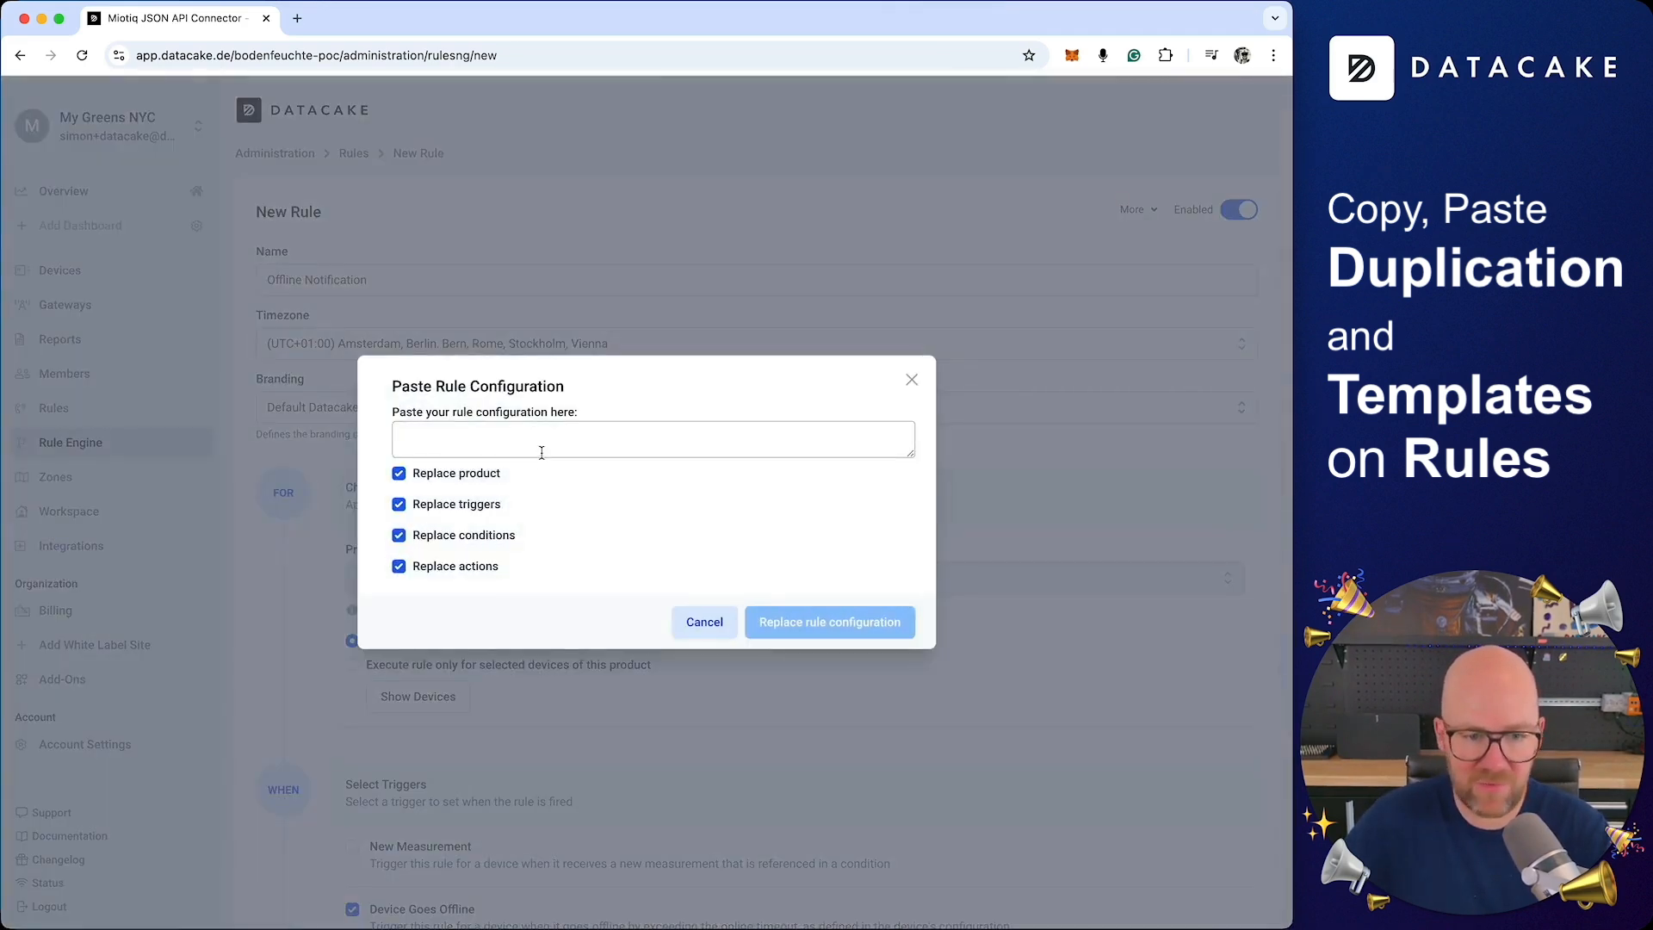
left_click(542, 452)
key("super+v")
- Try excluding the product from replacement to view the alternative products, and re-enable replacing the product and conditions
left_click(398, 472)
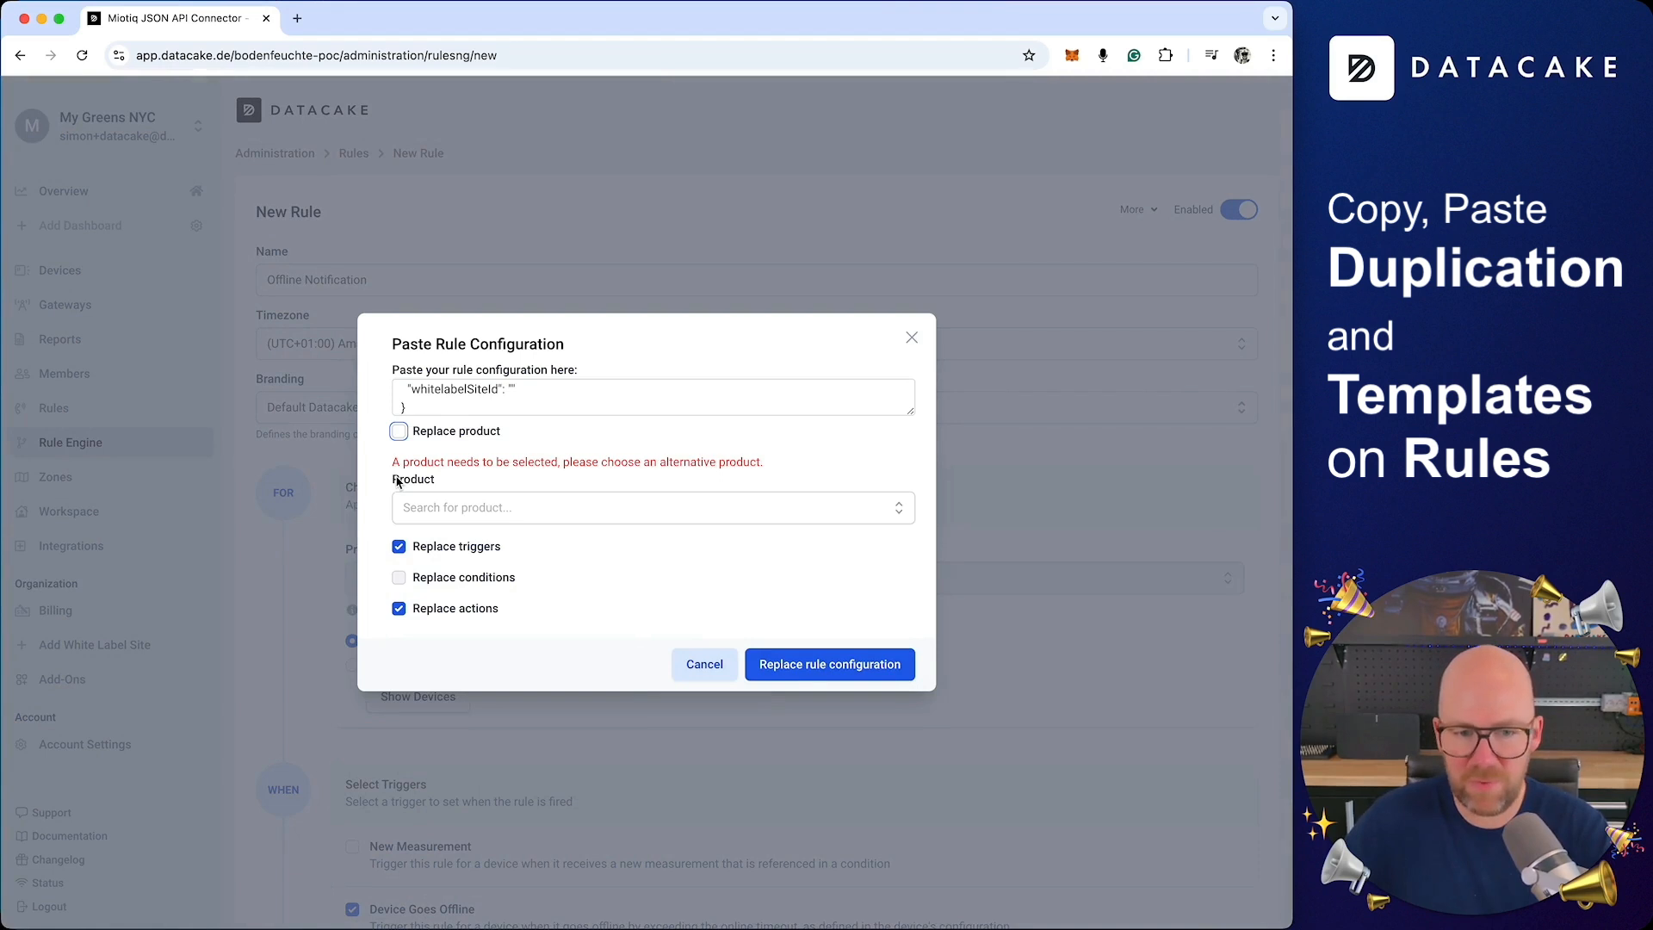
left_click(495, 506)
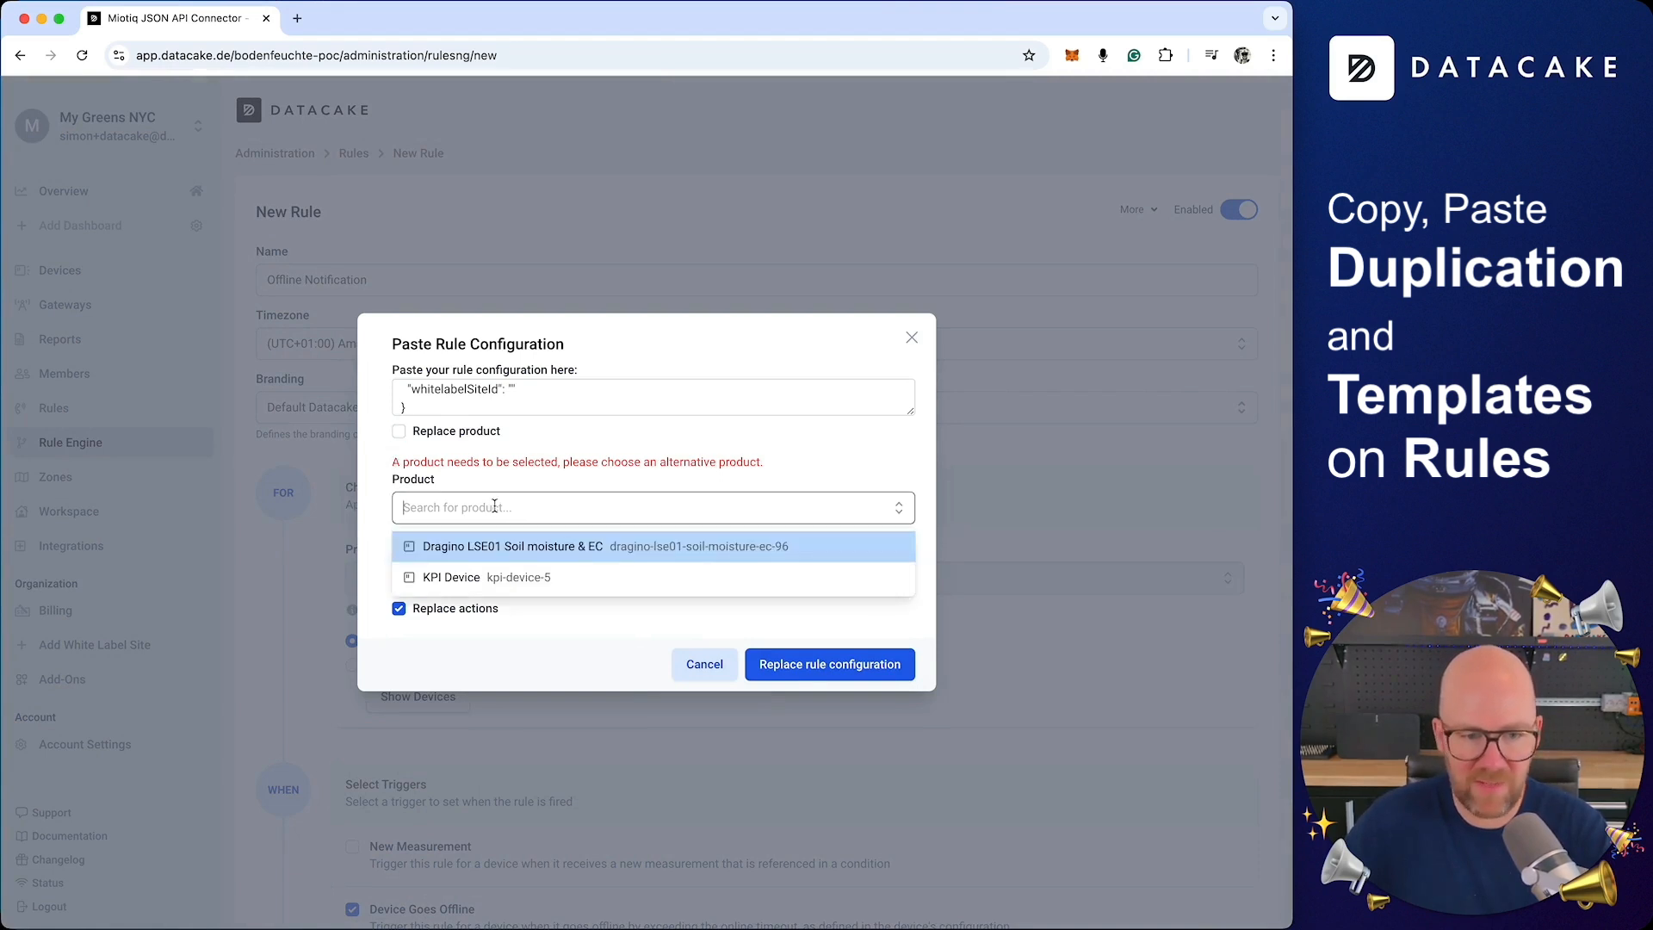
left_click(534, 481)
left_click(398, 430)
left_click(398, 535)
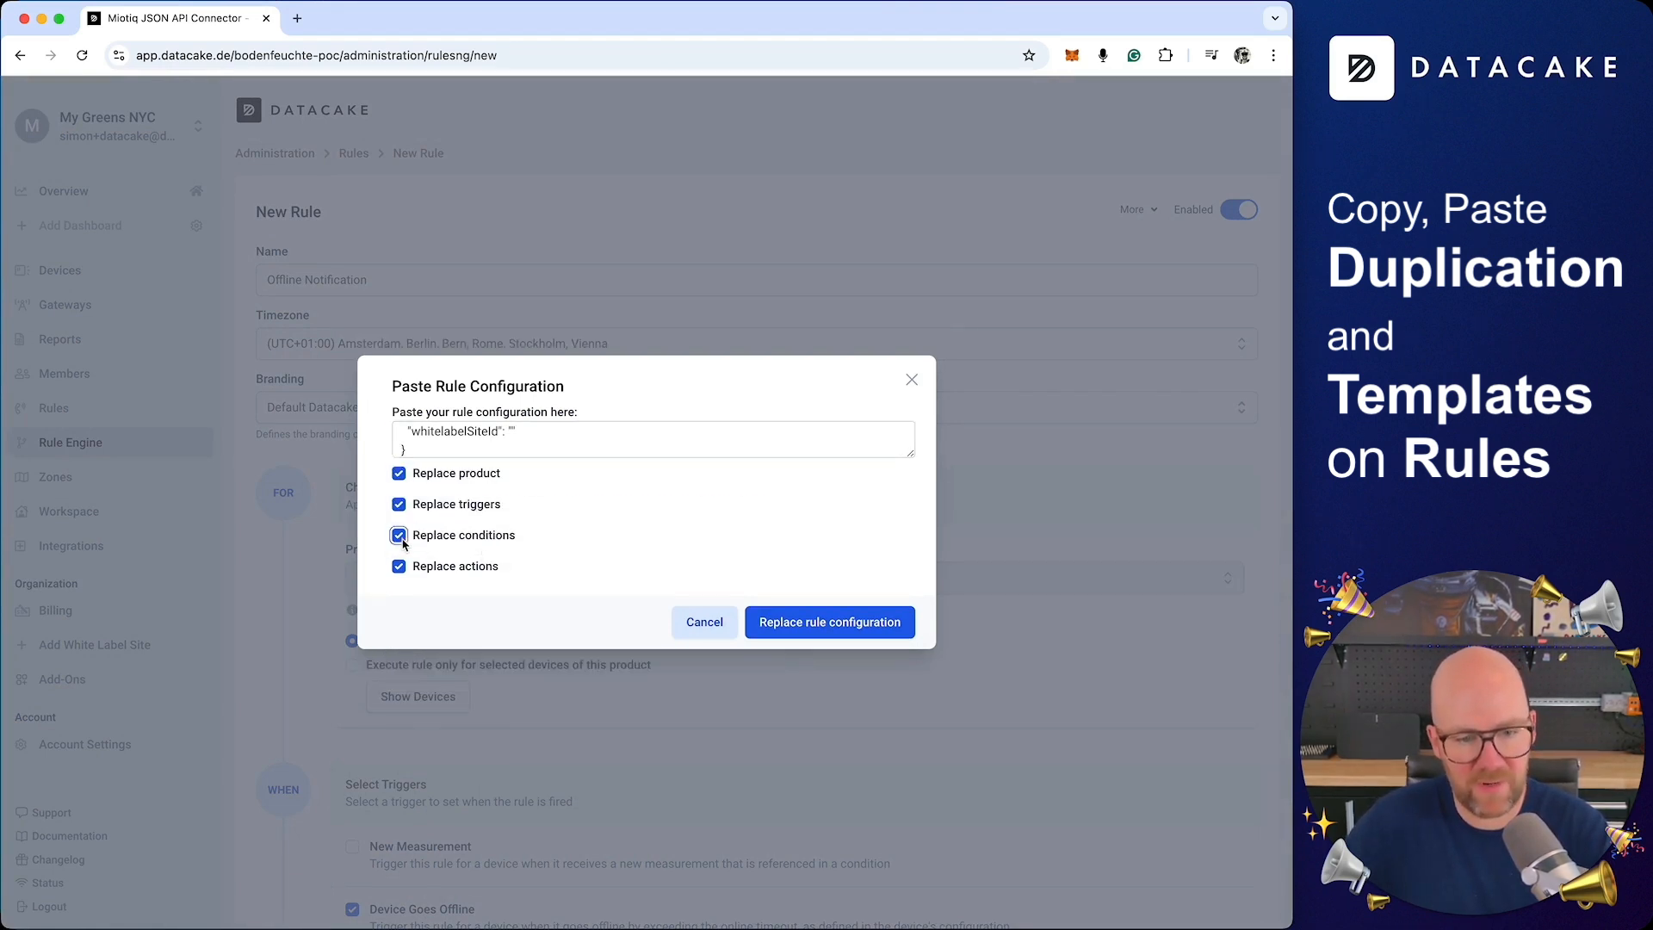
- Apply the pasted configuration to the new rule and switch its trigger from Device Goes Offline to Device Goes Online
left_click(865, 626)
scroll(1044, 697, "down", 3)
scroll(1045, 698, "down", 10)
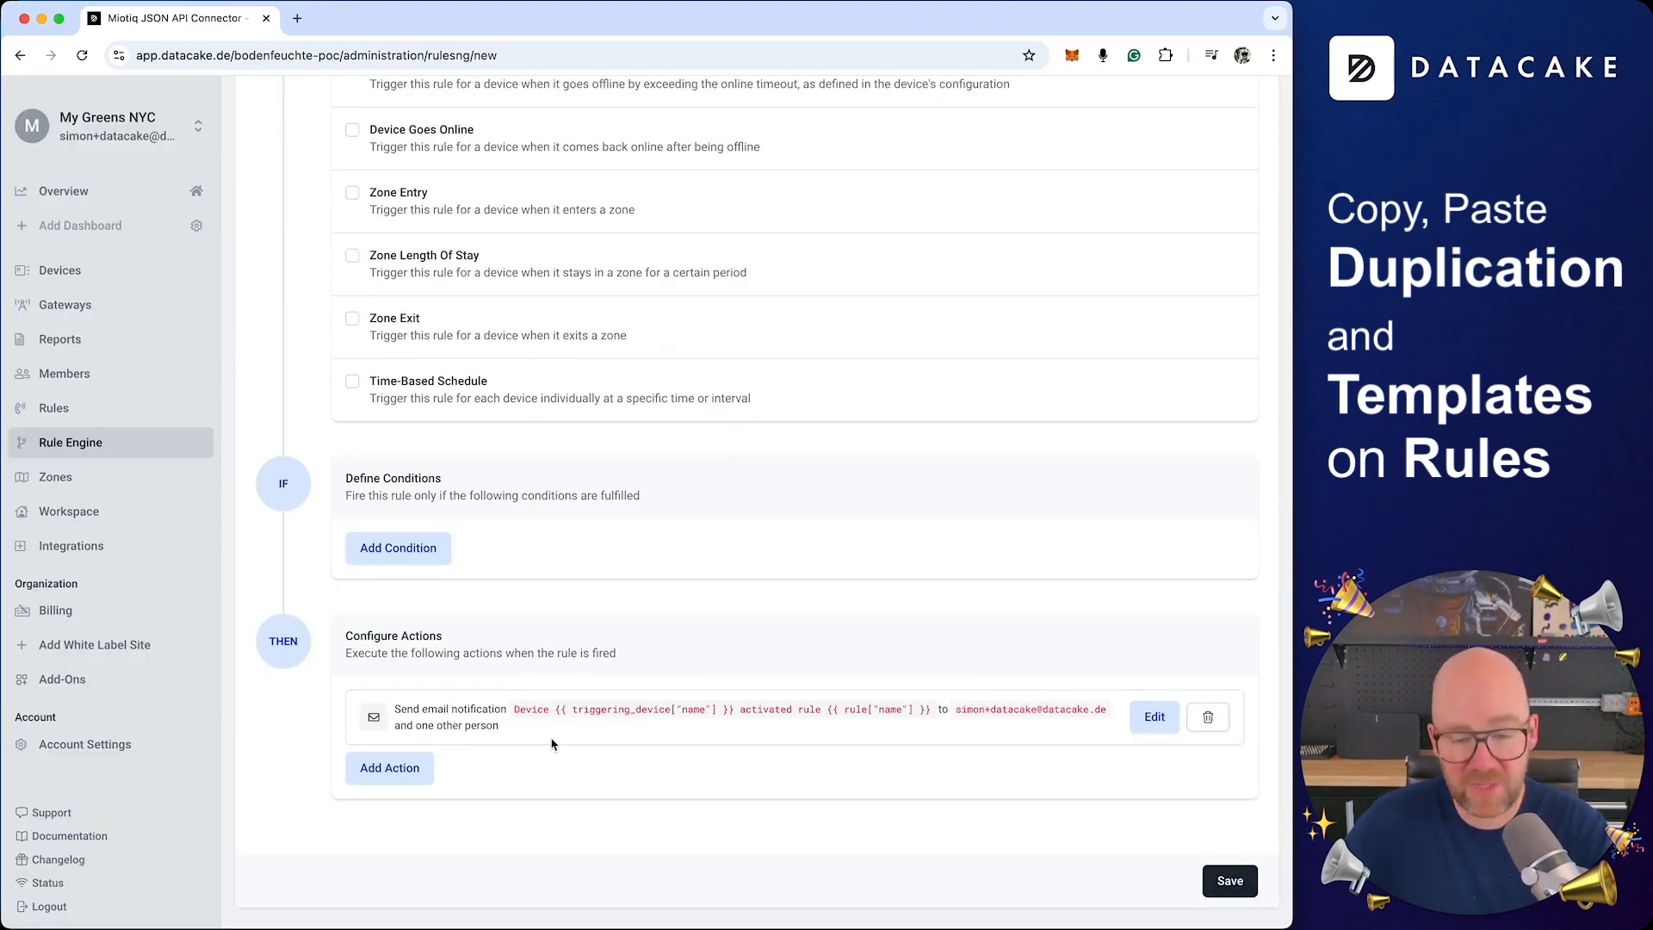
scroll(594, 740, "up", 3)
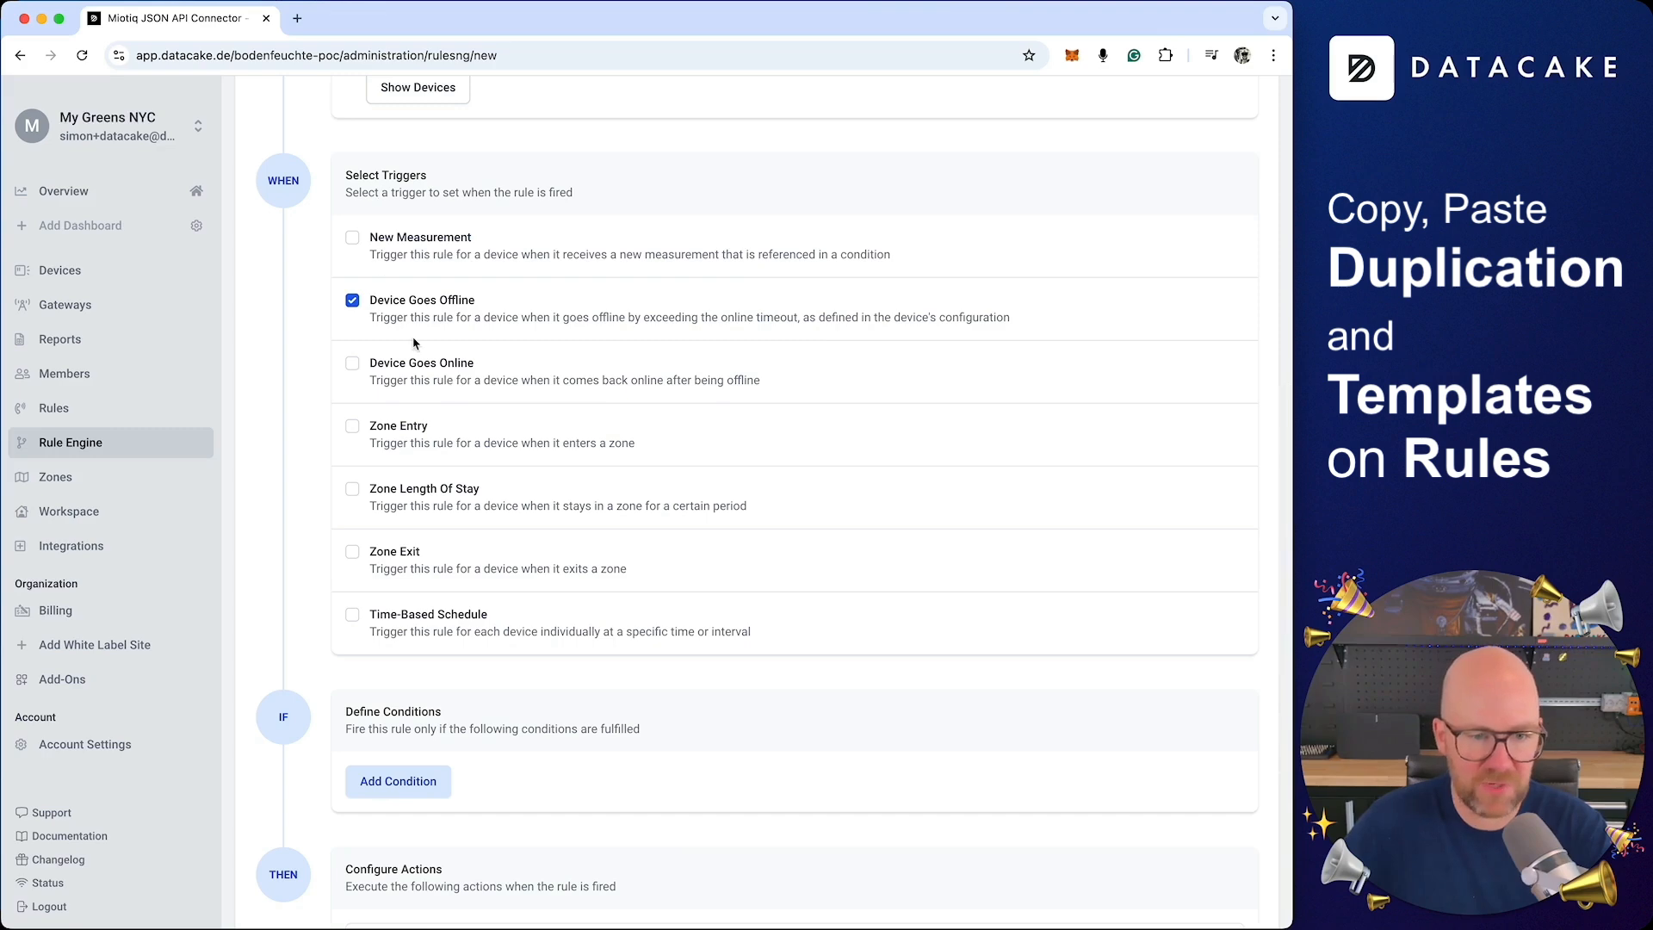
left_click(352, 362)
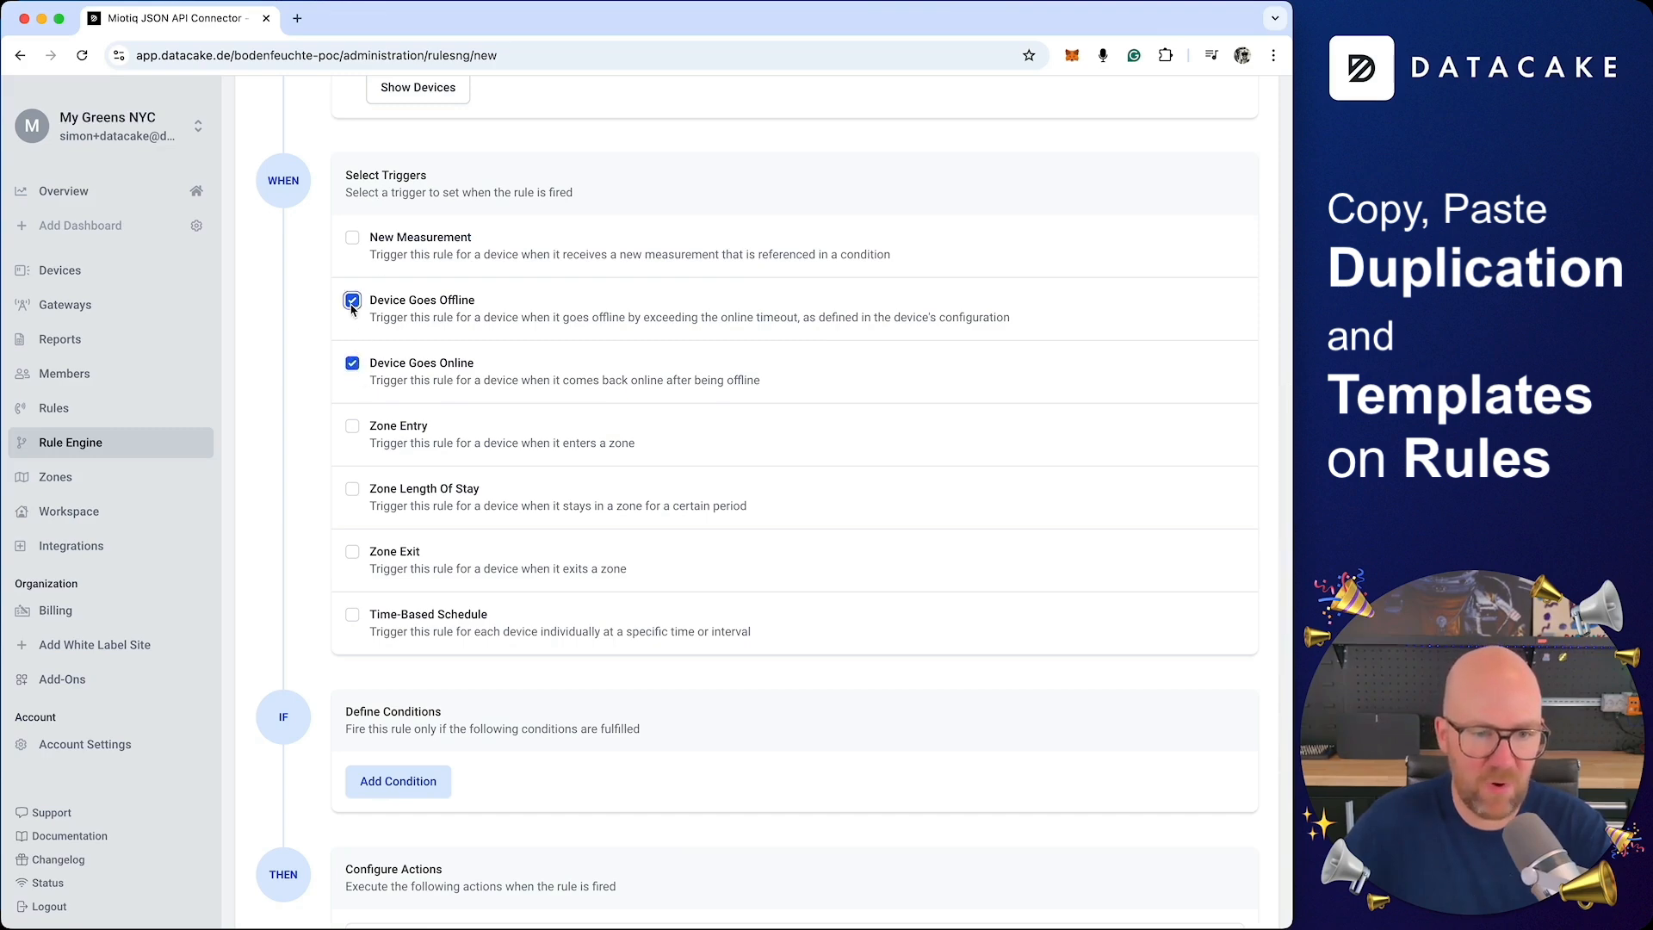
- Edit the rule's email action so its message says the device has gone online instead of offline, and update the action
scroll(929, 682, "down", 3)
left_click(1155, 717)
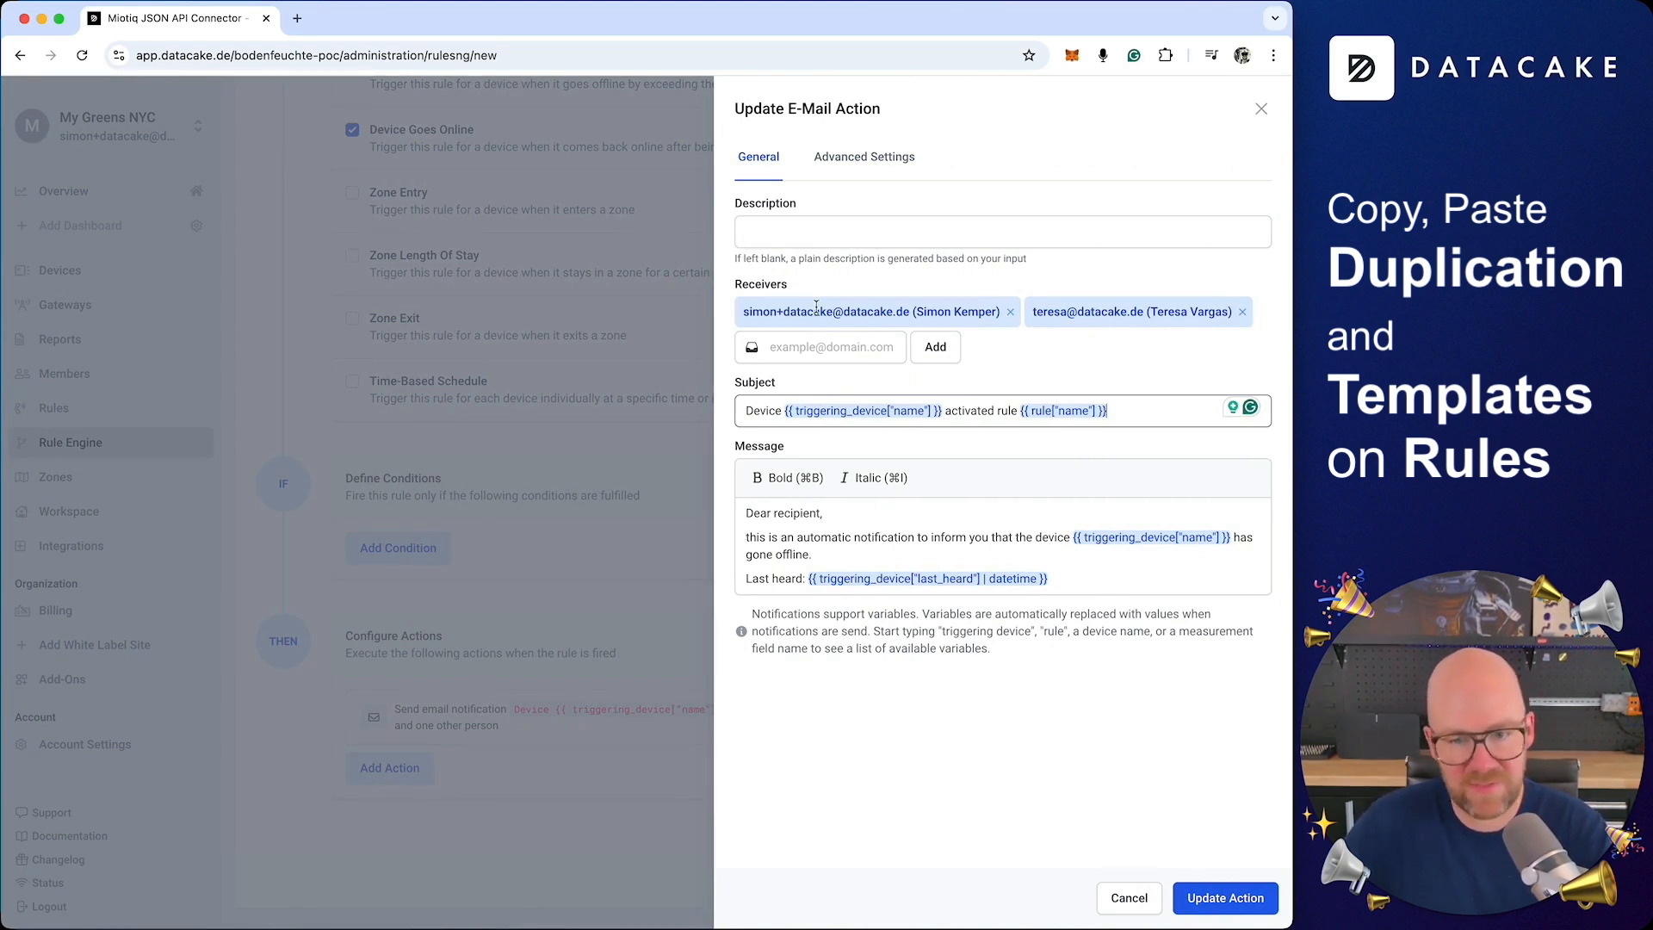
left_click(1082, 586)
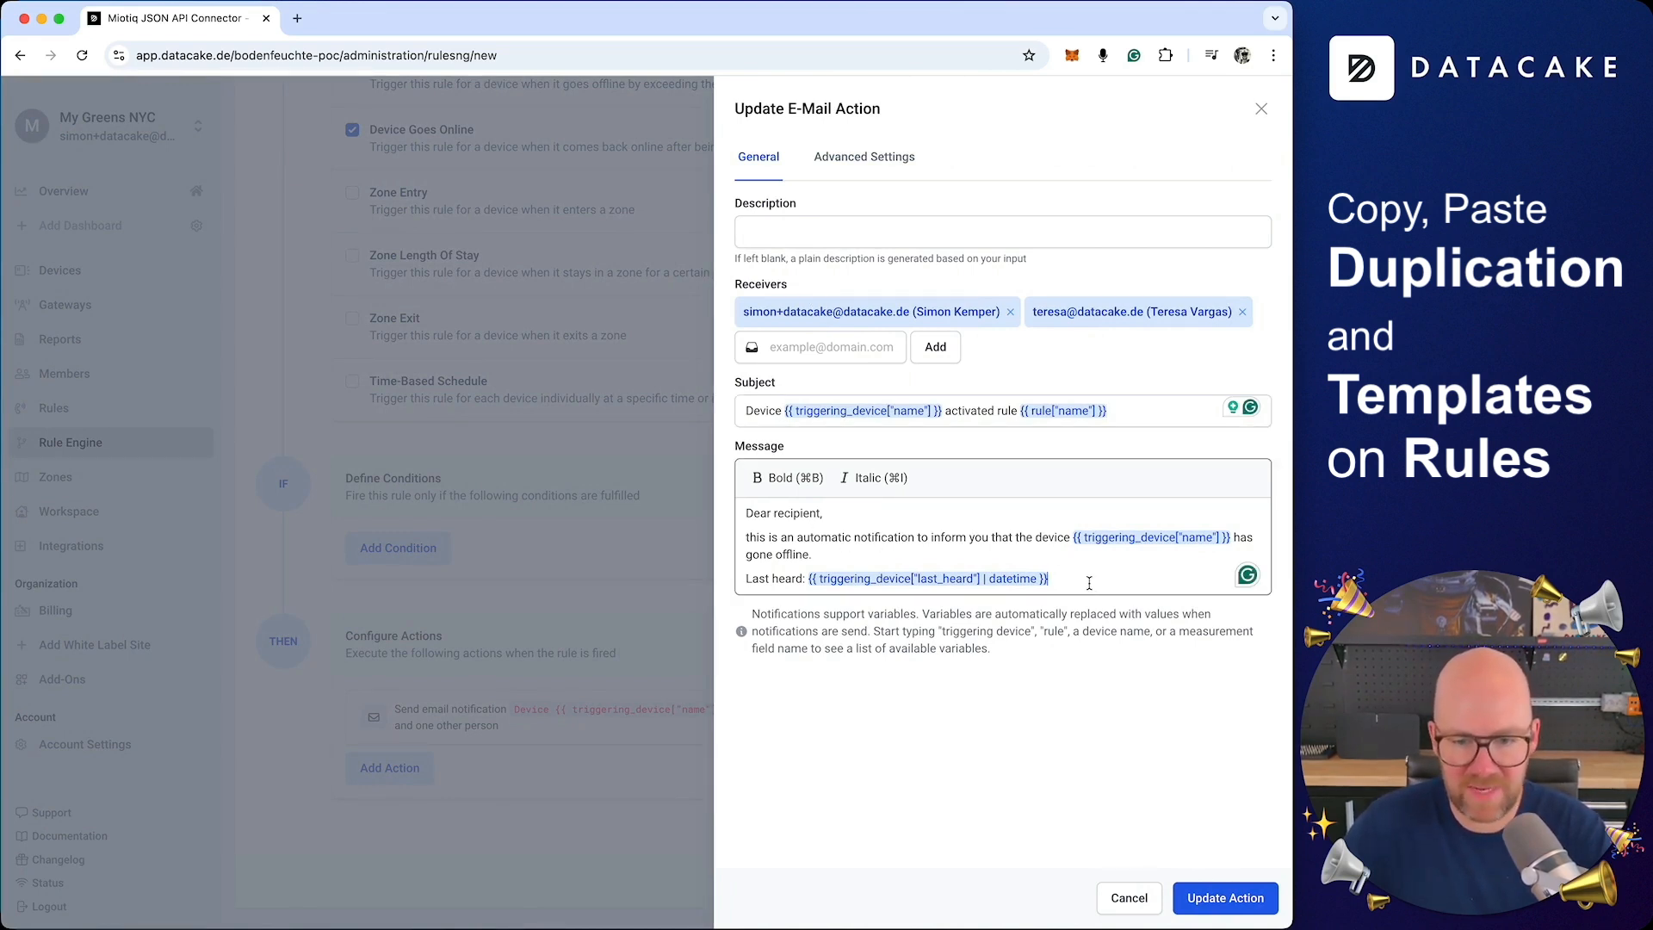
left_click(793, 556)
double_click(793, 556)
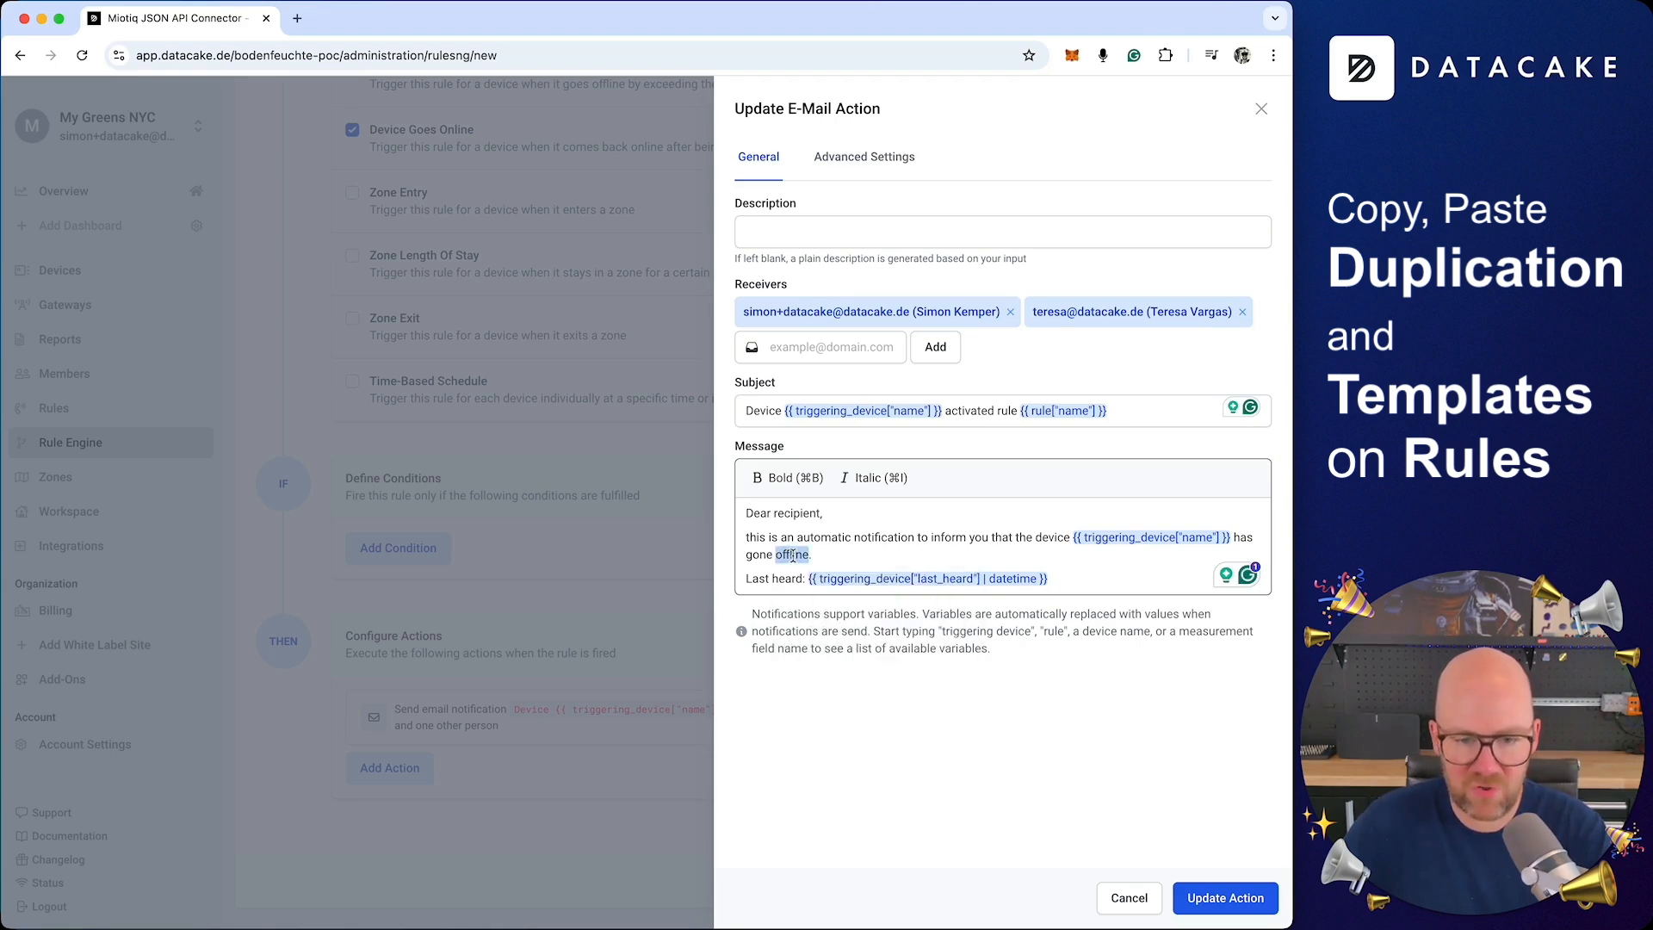
type("onl")
left_click(1227, 907)
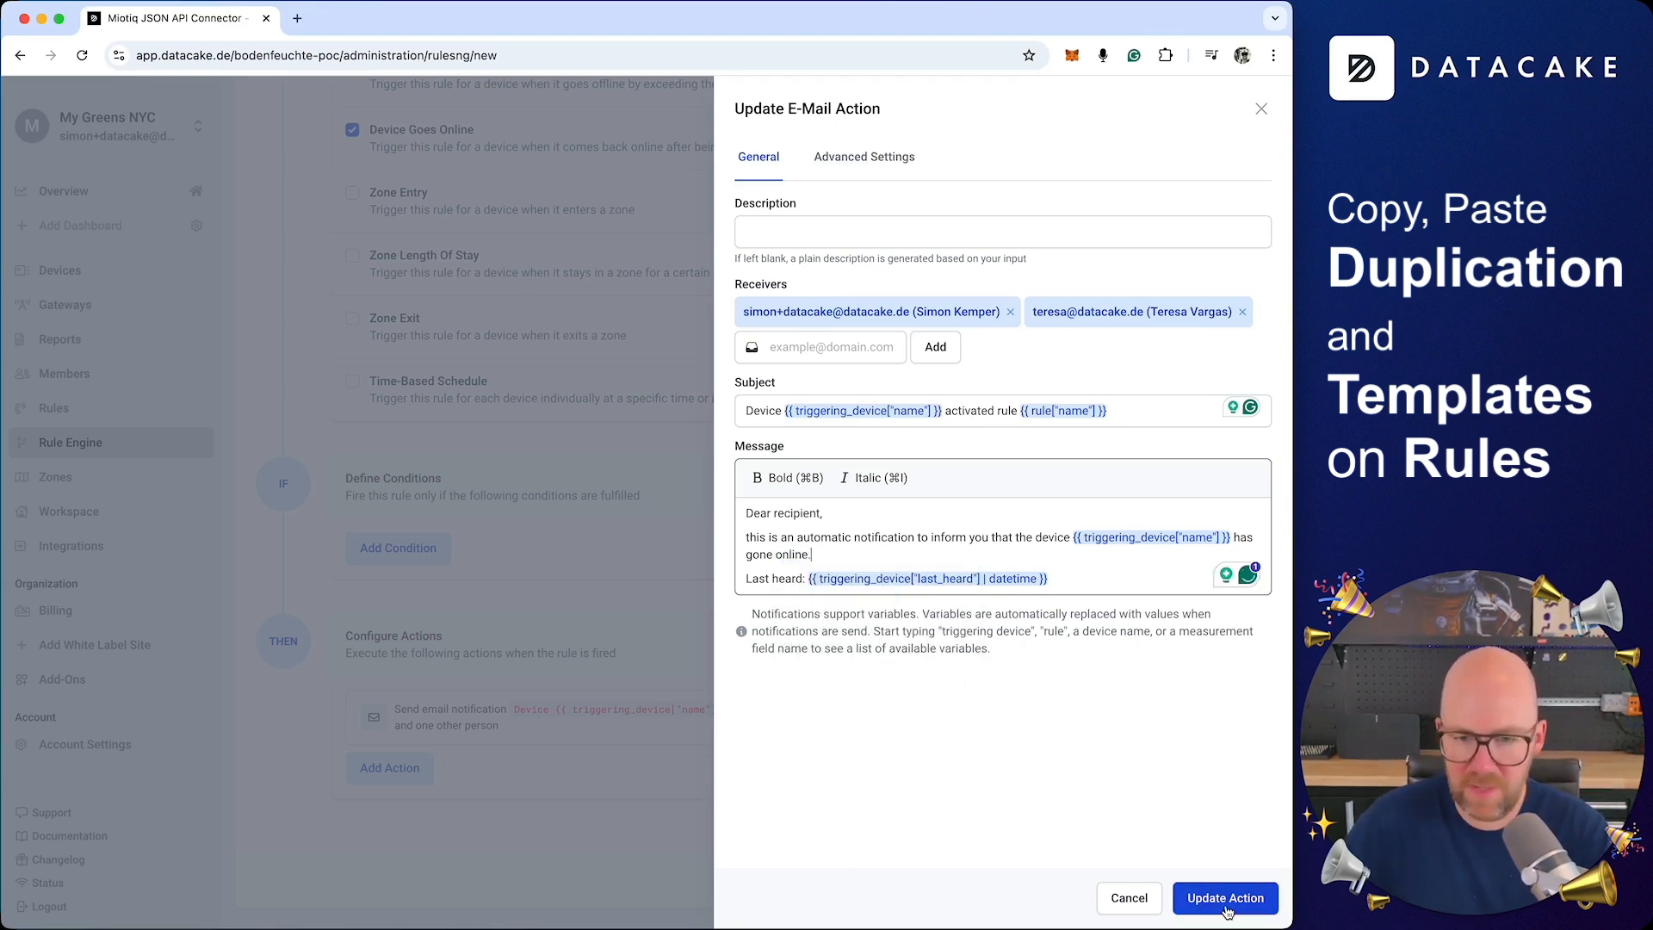
- Rename the new rule as Online Notification and save it
scroll(786, 605, "up", 10)
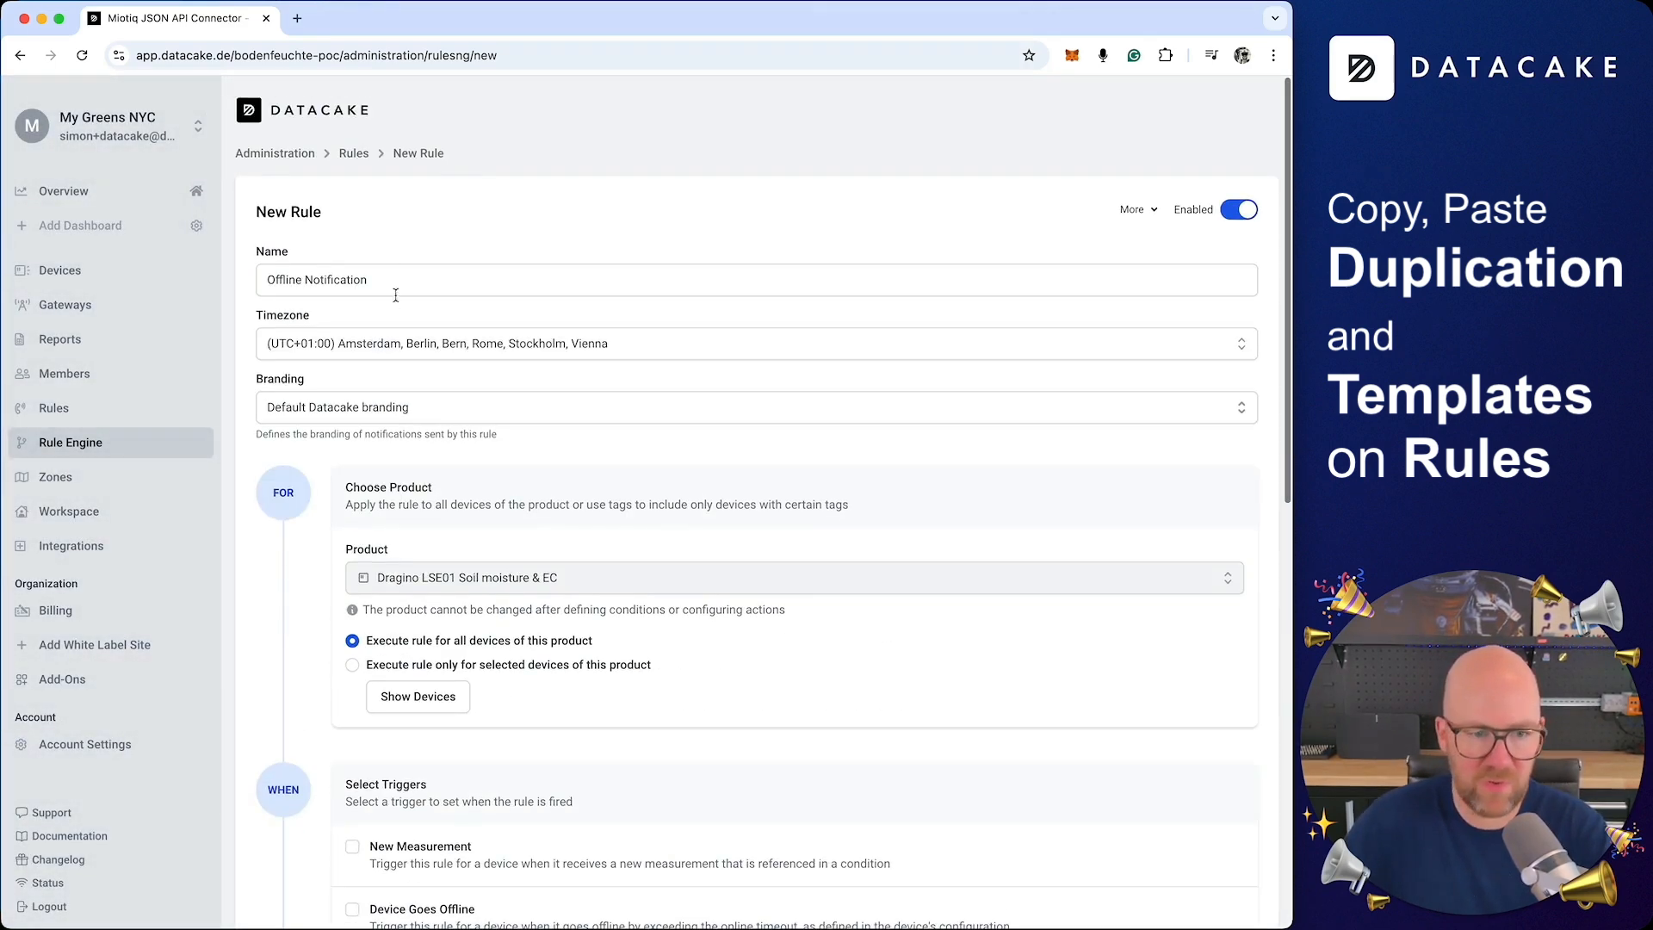
double_click(275, 280)
type("Online")
scroll(849, 690, "down", 15)
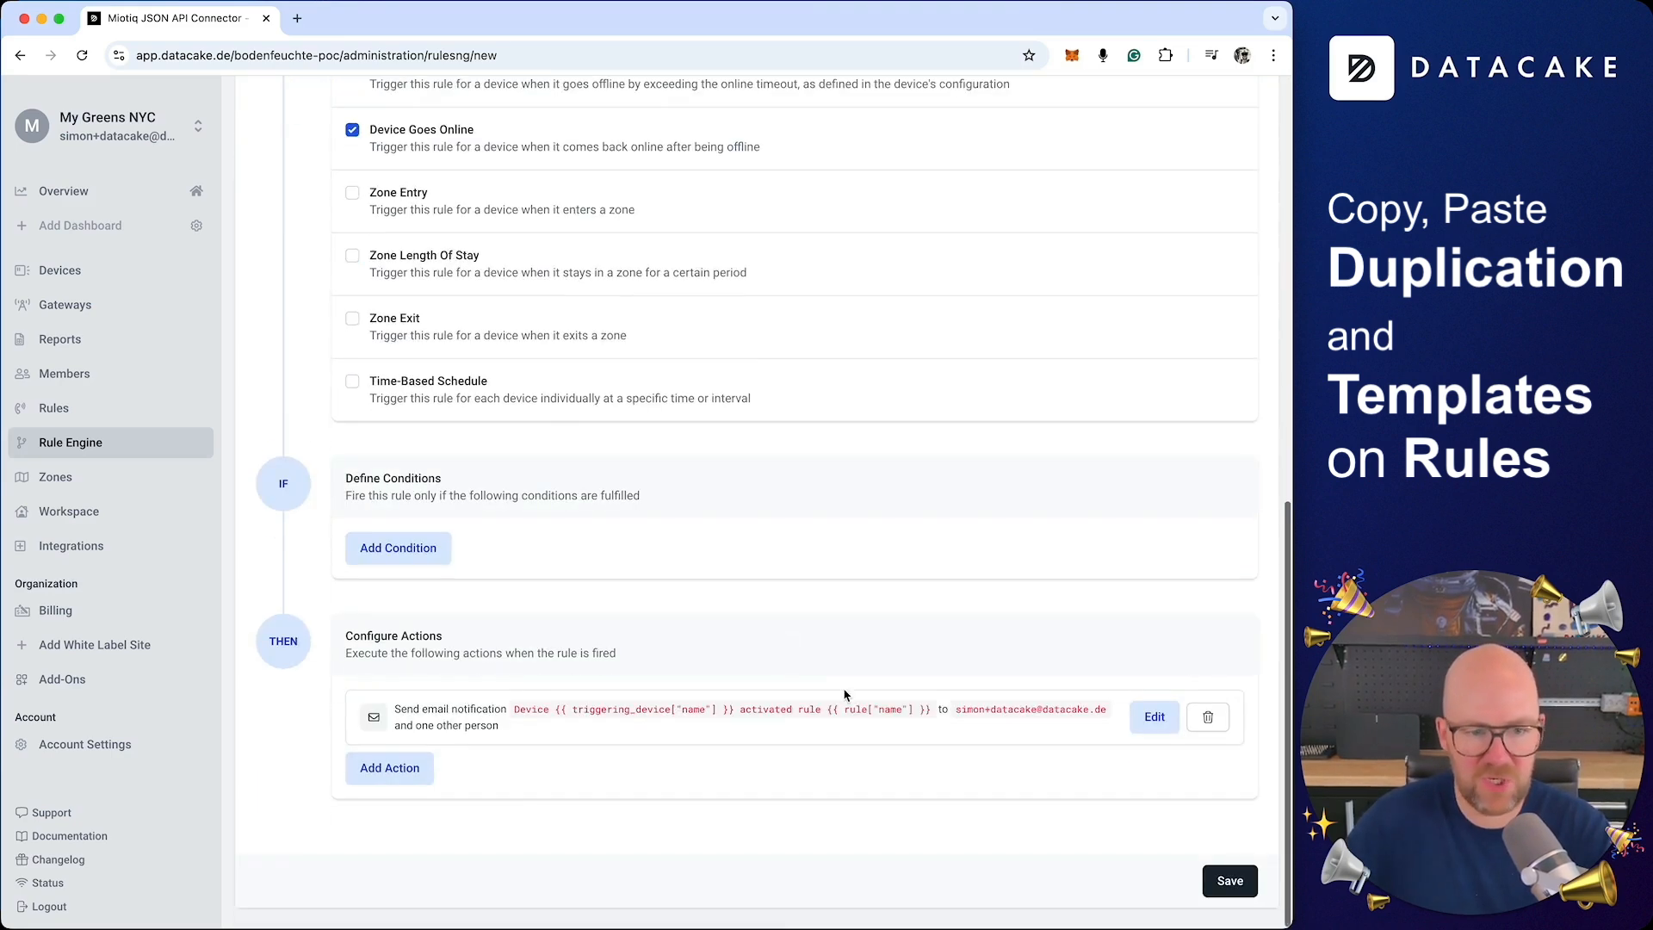
left_click(1240, 887)
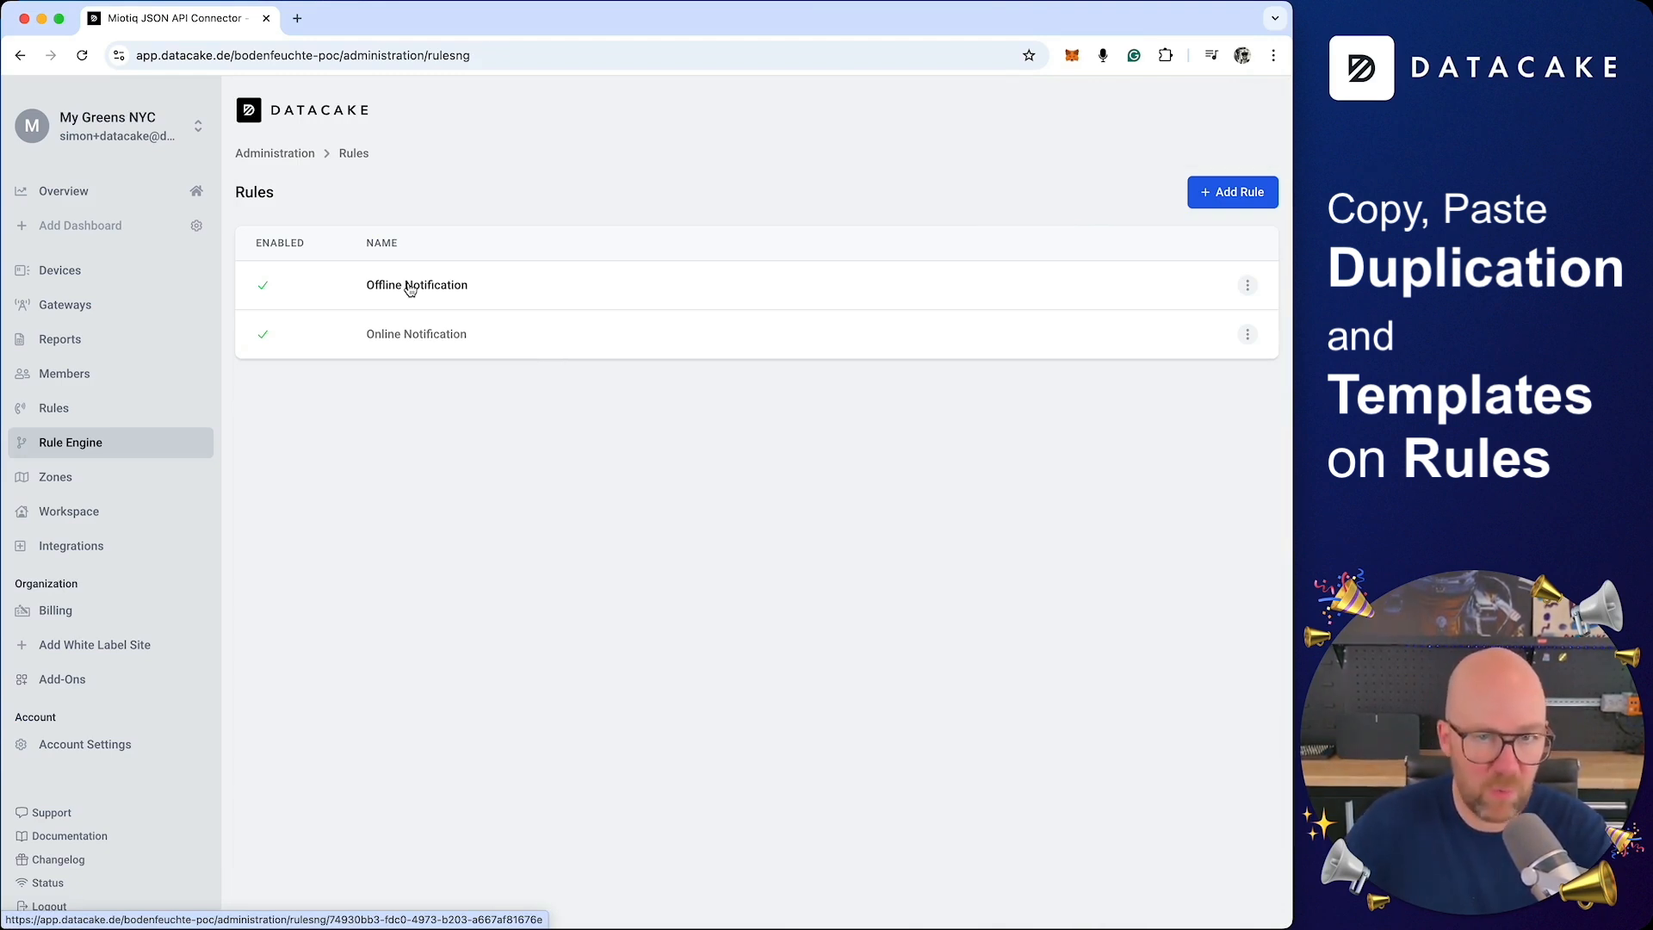
- Open the JSON Formatter & Validator website in a new browser tab and process the copied rule configuration there
left_click(297, 19)
type("js")
key("Return")
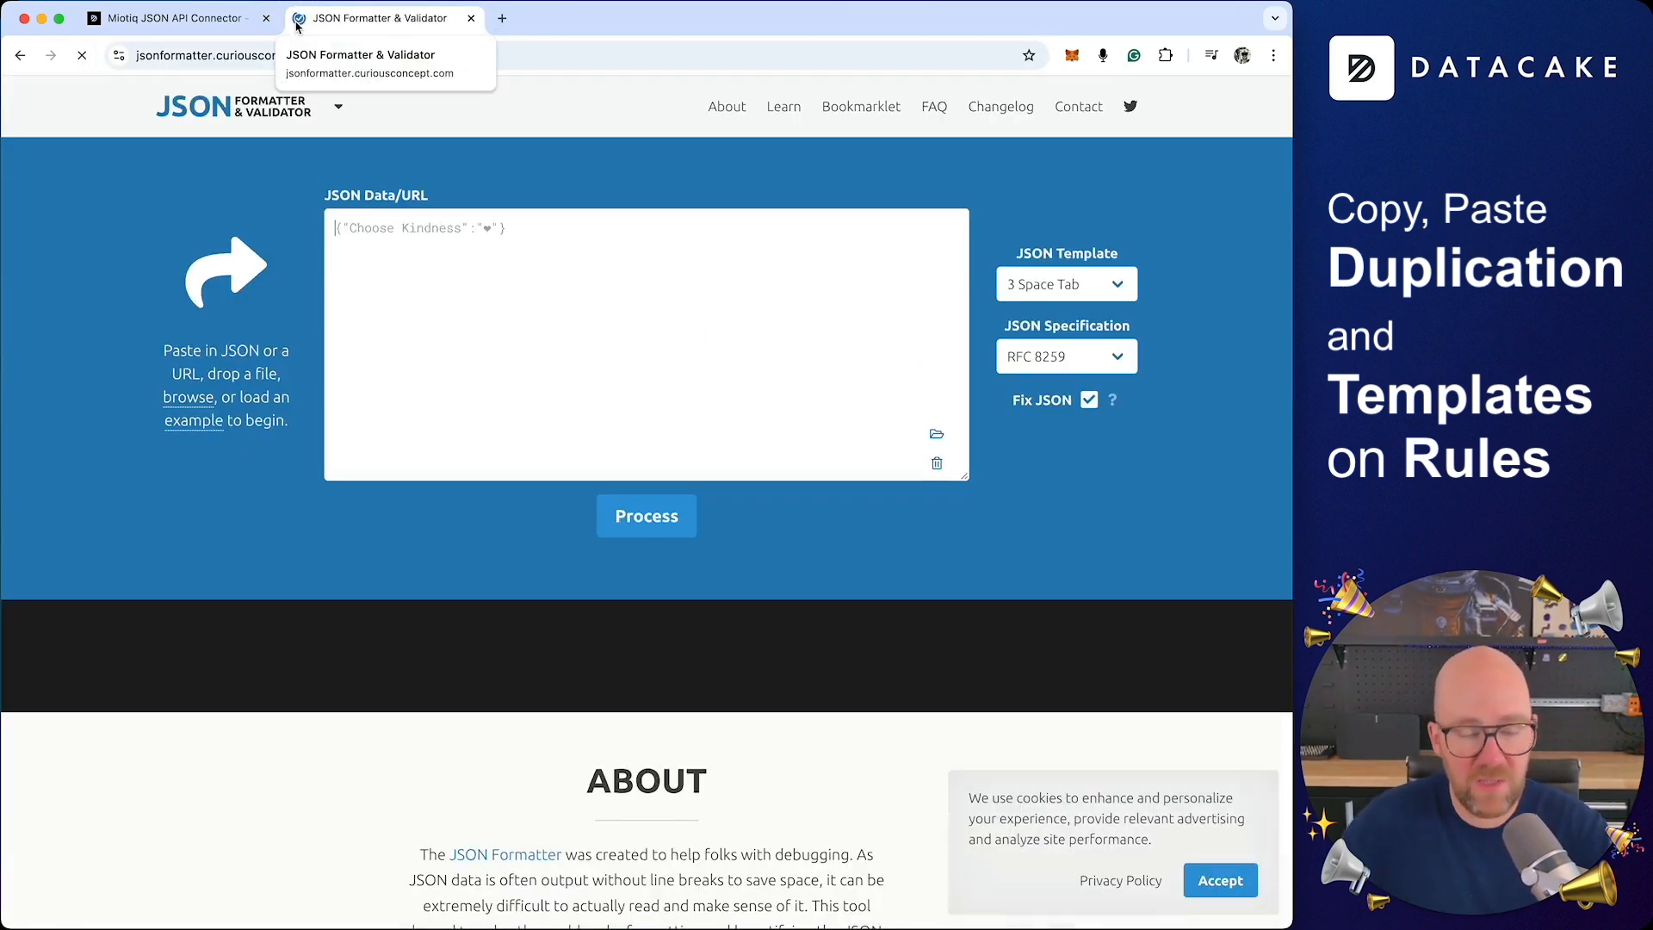
left_click(478, 224)
key("super+v")
left_click(655, 517)
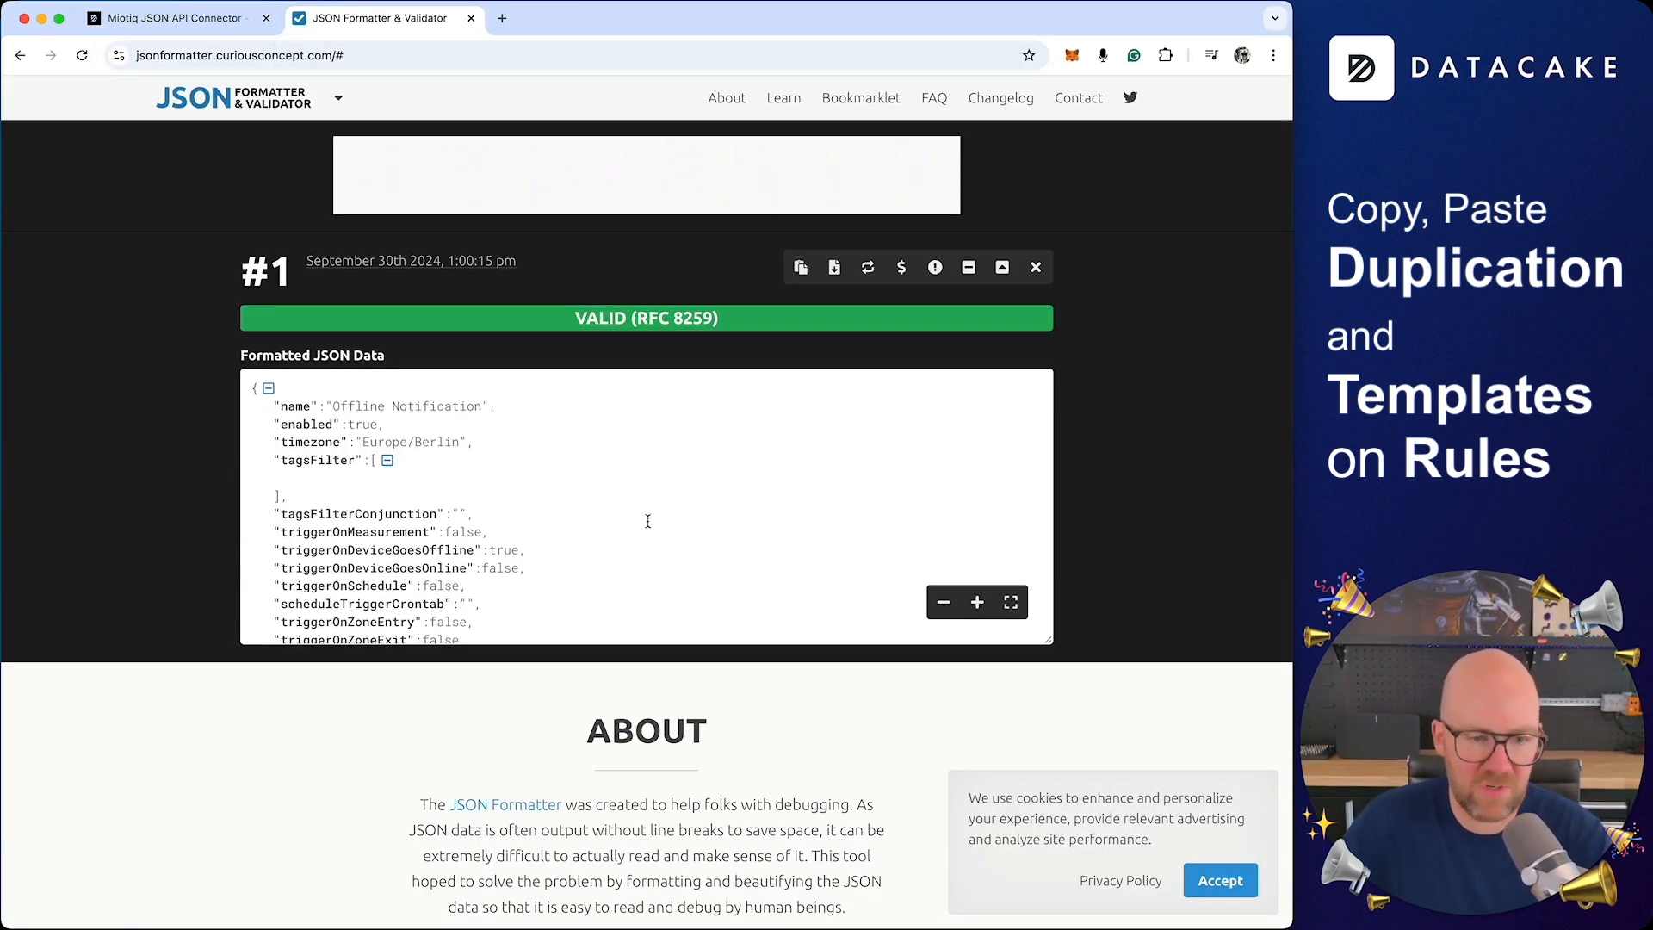
- Examine the triggers, product ID, conditions and email action in the formatted rule JSON, and return to the Datacake rules list
scroll(648, 520, "down", 5)
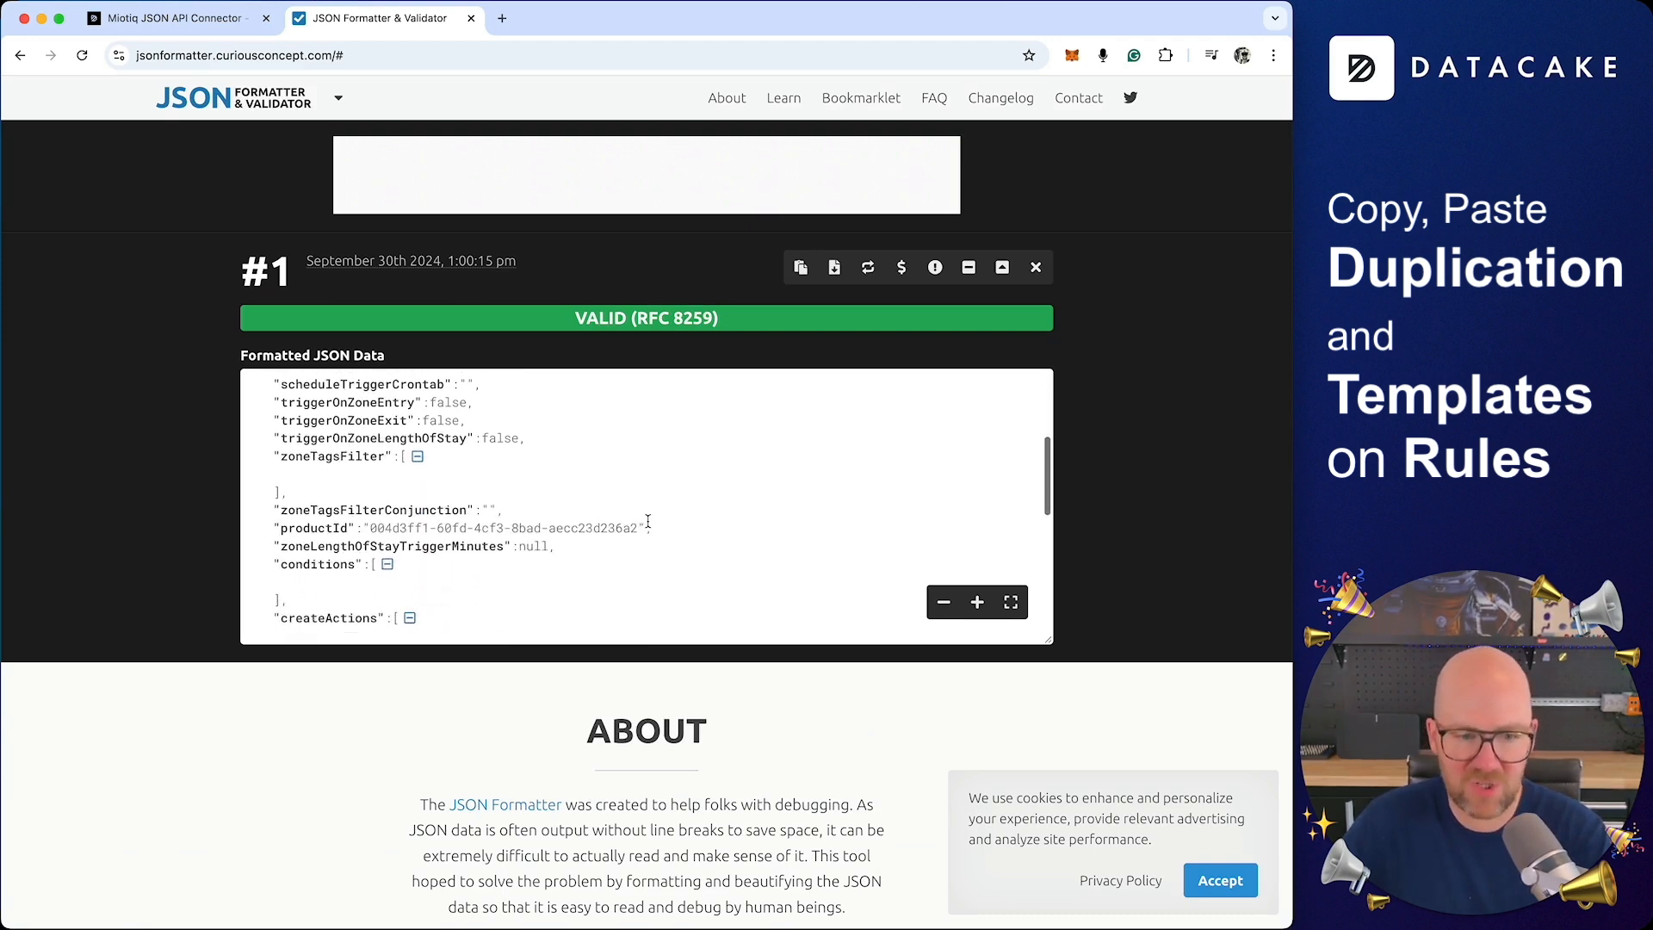
scroll(648, 521, "down", 8)
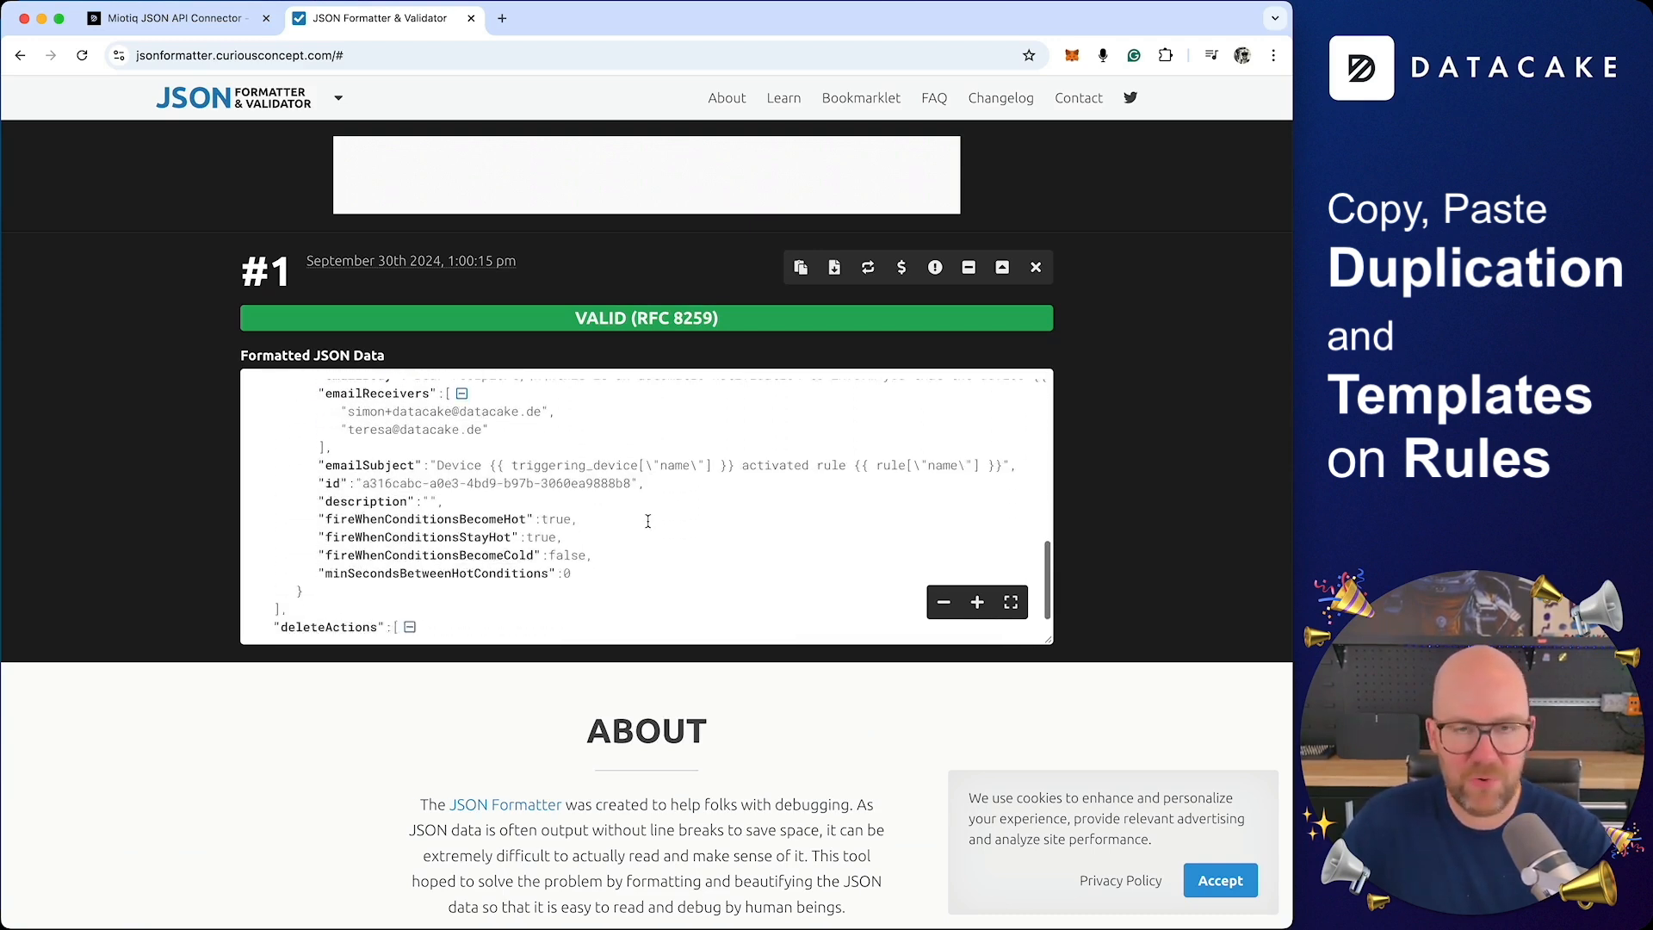
scroll(649, 521, "down", 2)
scroll(649, 521, "up", 14)
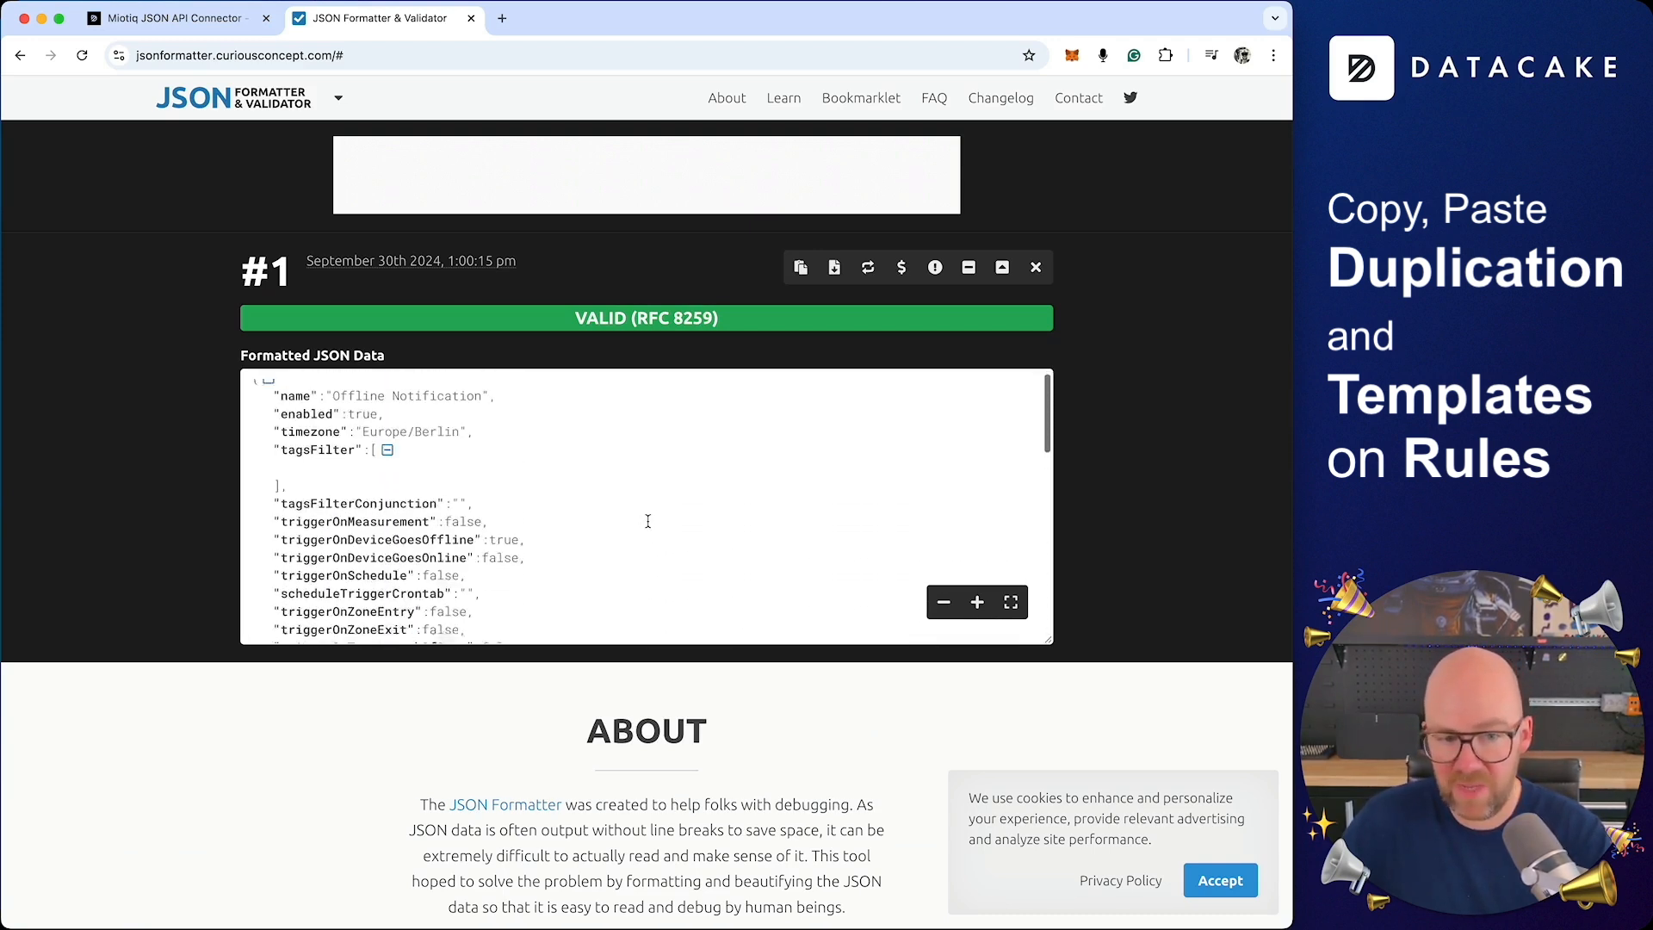
scroll(648, 521, "down", 3)
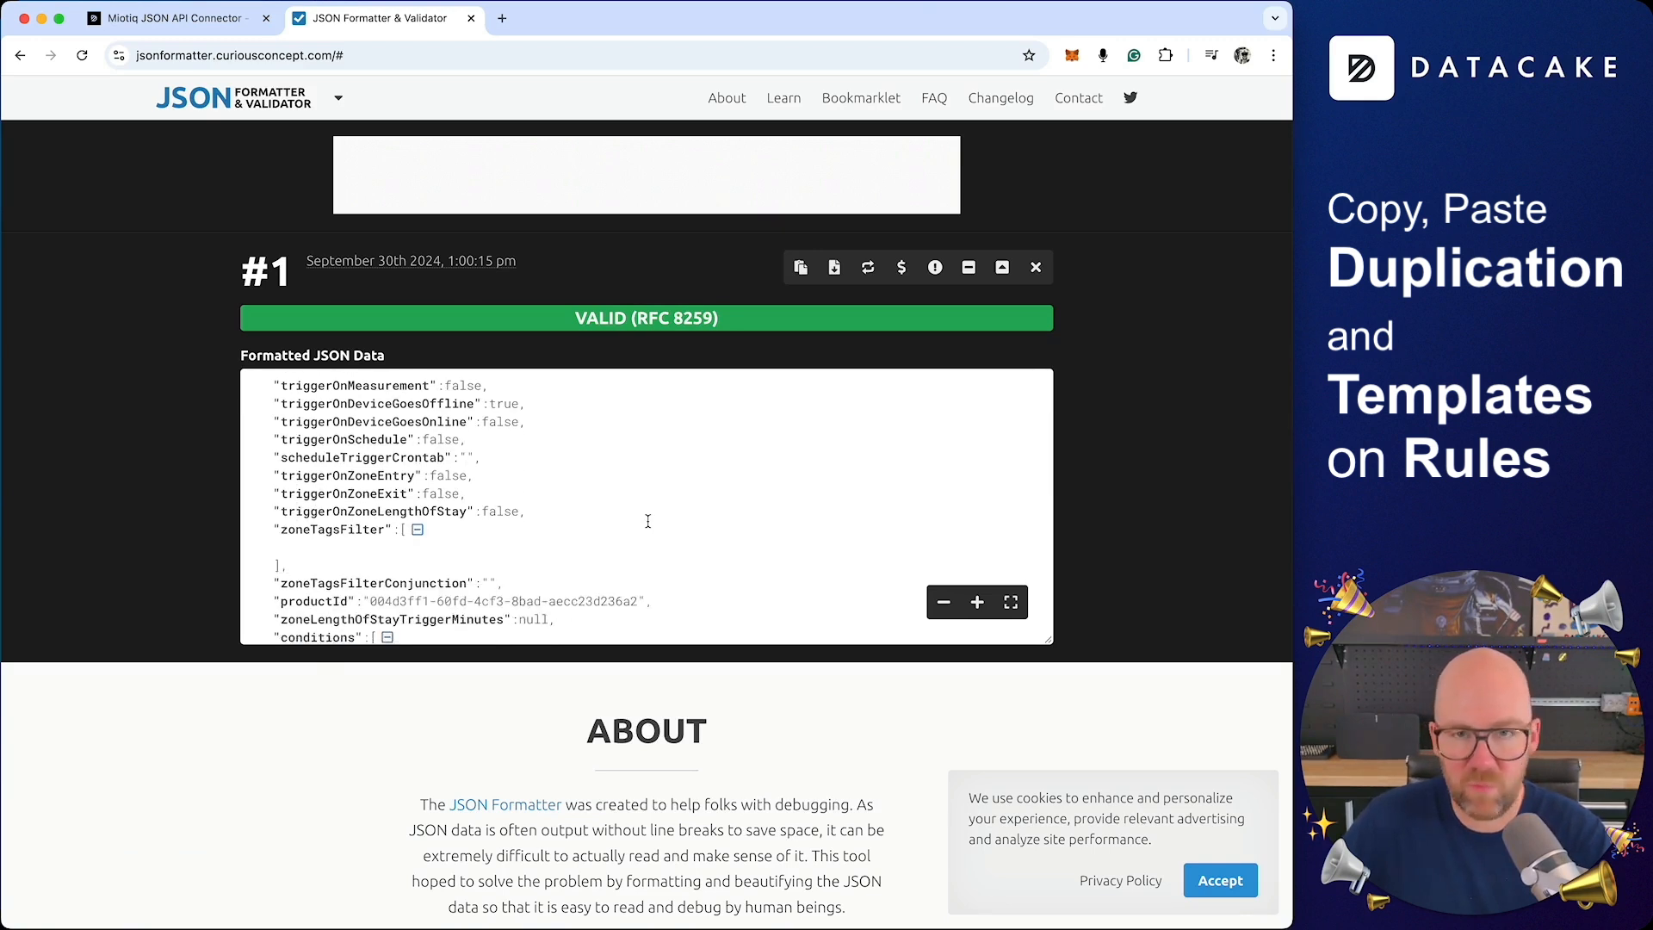
scroll(648, 521, "down", 2)
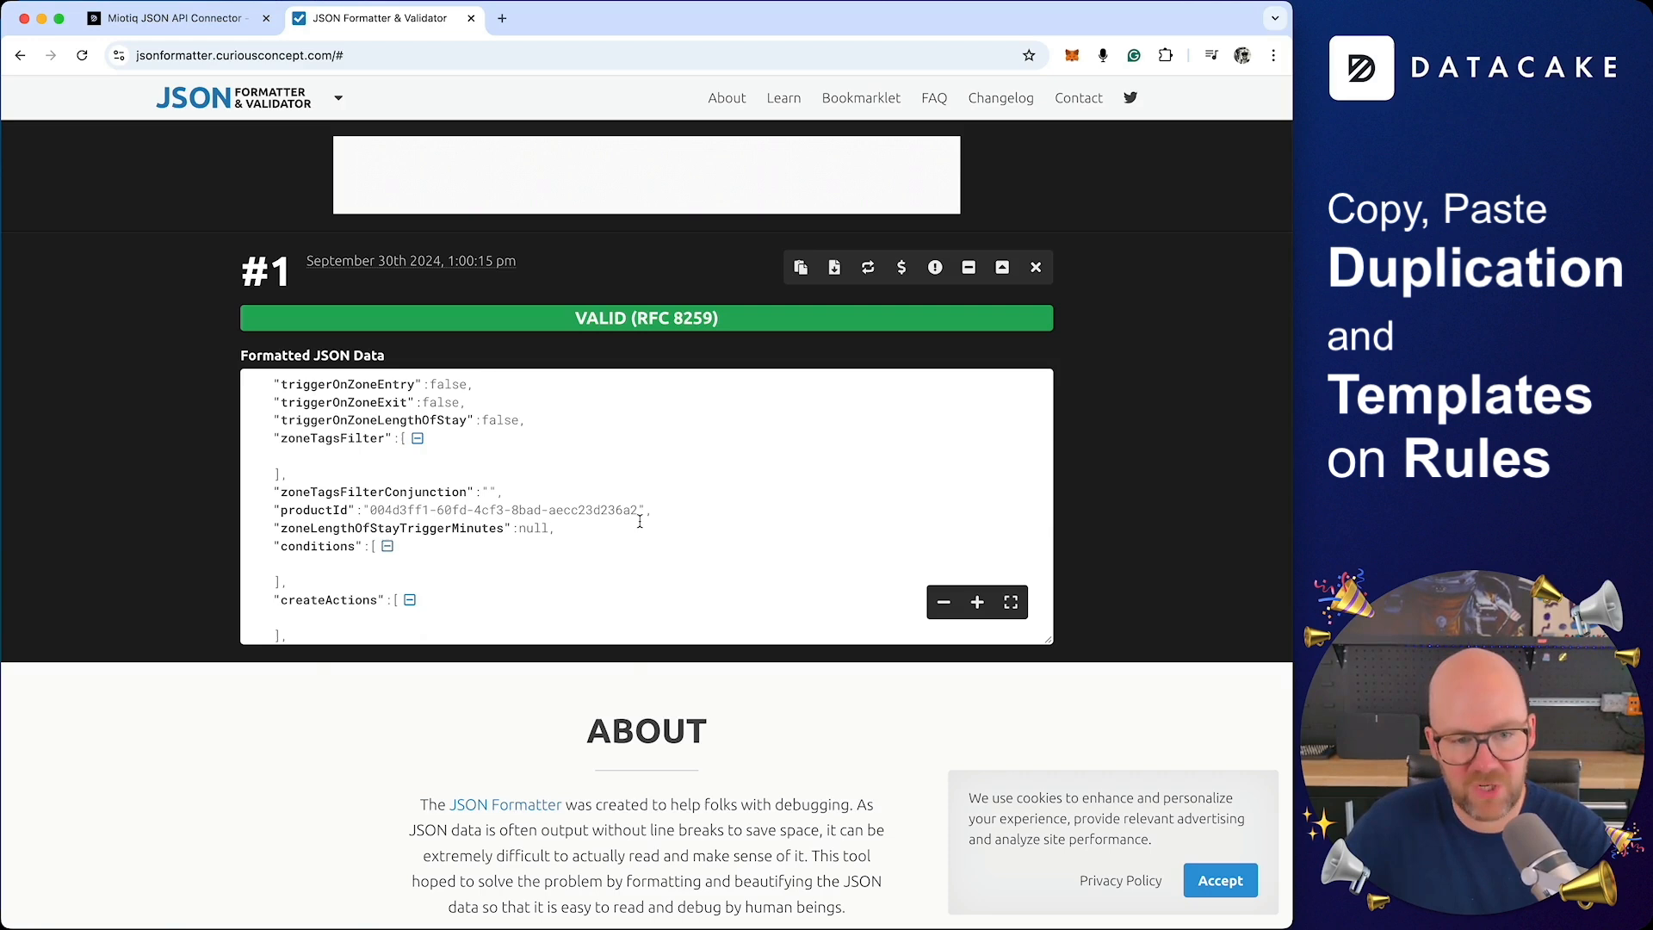
scroll(641, 521, "up", 5)
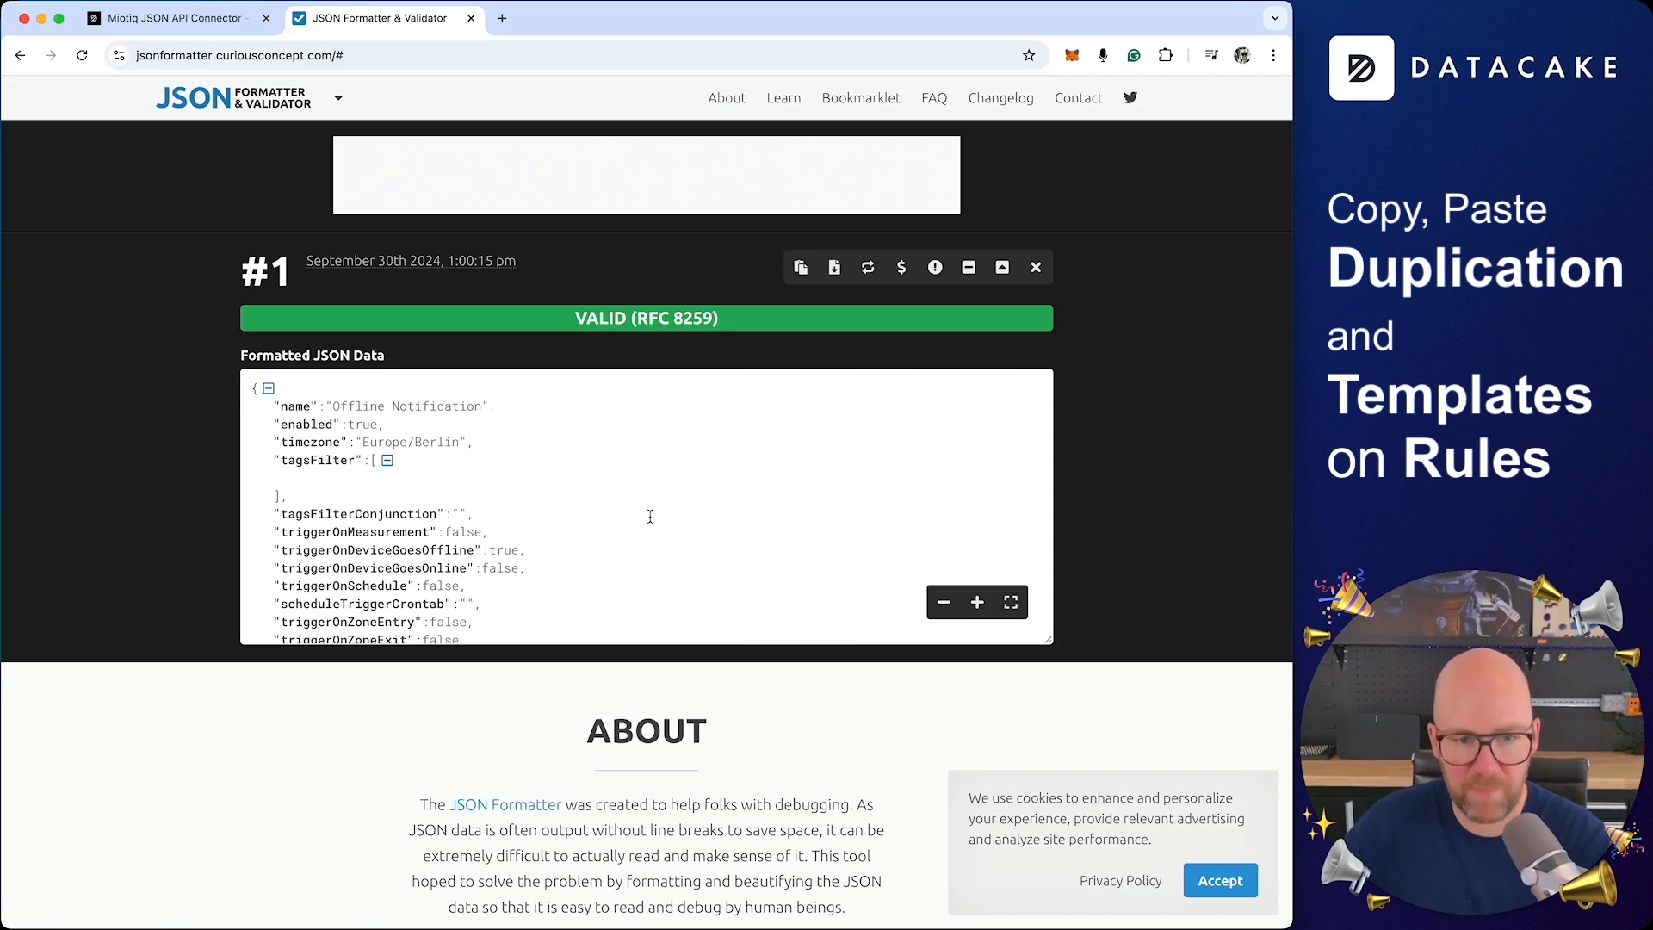
left_click(173, 13)
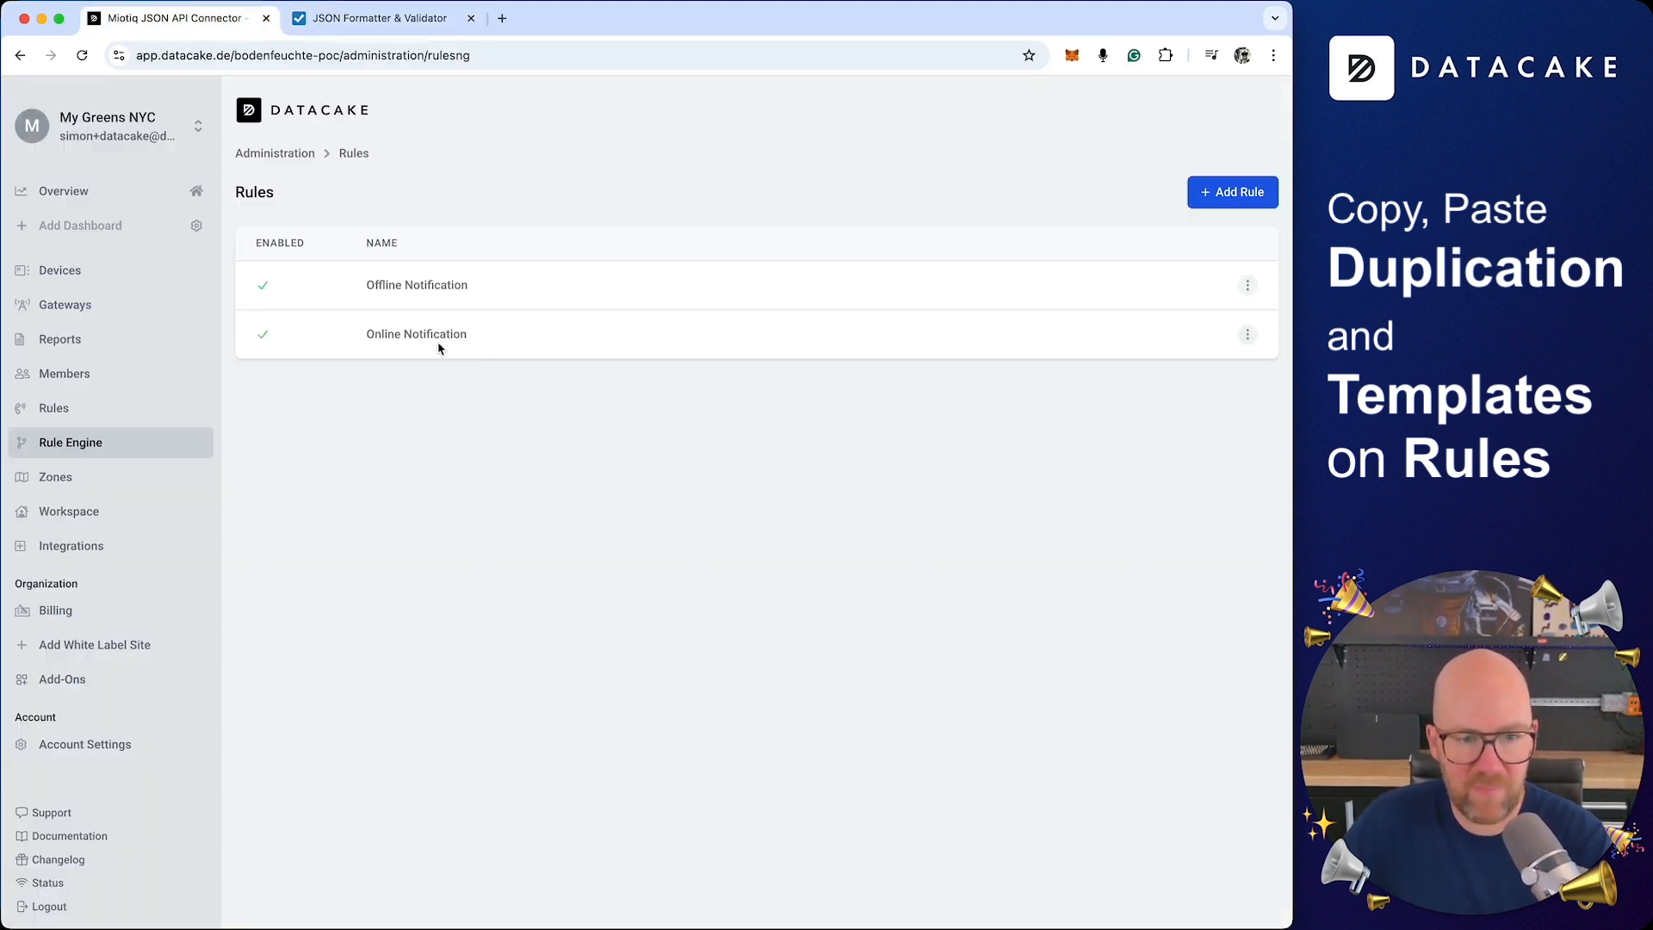